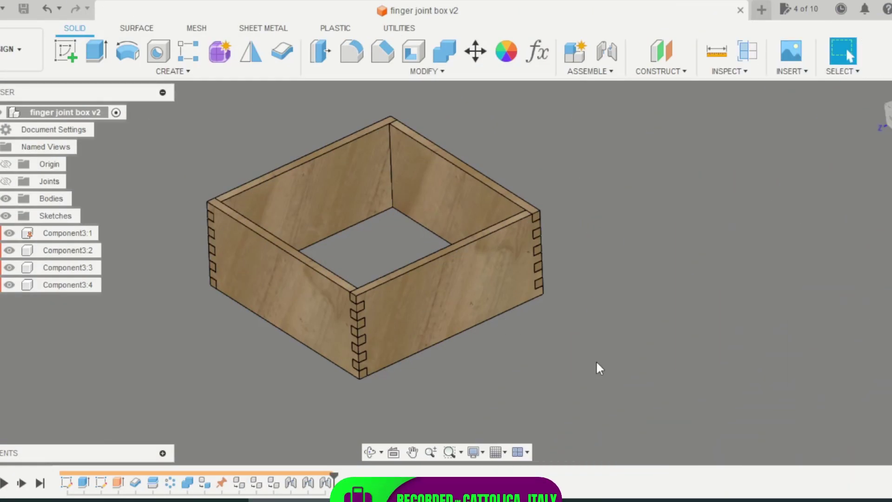
# Orbit and fit the finished finger-joint box to inspect it from several angles.
pyautogui.moveTo(596, 361)
pyautogui.keyDown('shift'); pyautogui.mouseDown(button='middle')
pyautogui.moveTo(613, 207)
pyautogui.moveTo(623, 317)
pyautogui.moveTo(639, 338)
pyautogui.mouseUp(button='middle'); pyautogui.keyUp('shift')
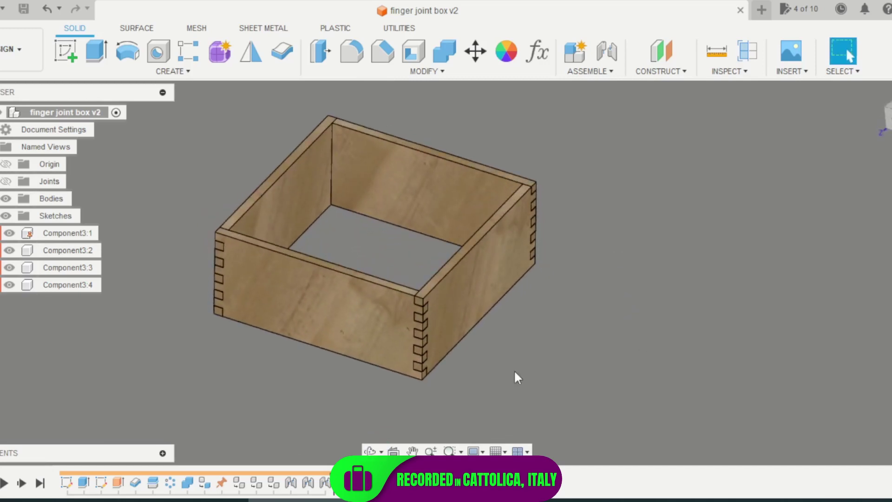
pyautogui.moveTo(517, 374)
pyautogui.keyDown('shift'); pyautogui.mouseDown(button='middle')
pyautogui.moveTo(494, 334)
pyautogui.moveTo(363, 343)
pyautogui.mouseUp(button='middle'); pyautogui.keyUp('shift')
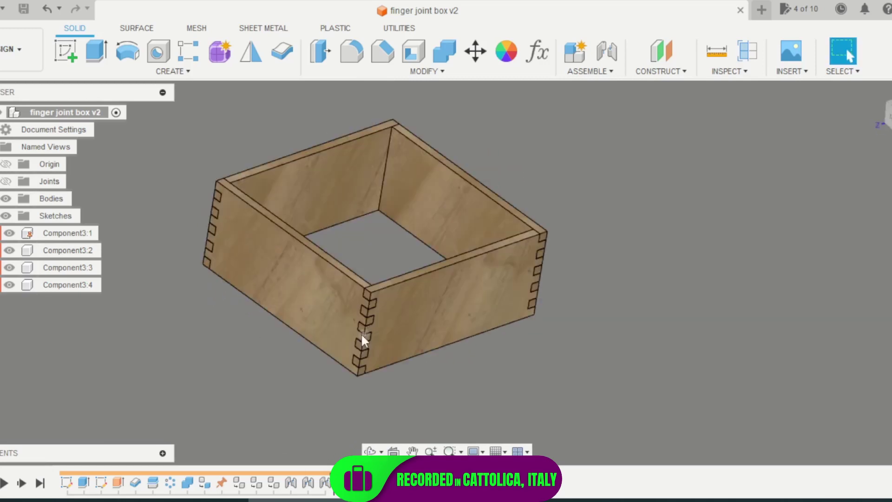
pyautogui.scroll(3, 354, 292)
pyautogui.scroll(3, 354, 291)
pyautogui.scroll(2, 381, 299)
pyautogui.moveTo(430, 305)
pyautogui.keyDown('shift'); pyautogui.mouseDown(button='middle')
pyautogui.moveTo(395, 219)
pyautogui.moveTo(402, 190)
pyautogui.moveTo(314, 265)
pyautogui.moveTo(335, 263)
pyautogui.mouseUp(button='middle'); pyautogui.keyUp('shift')
pyautogui.scroll(3, 323, 285)
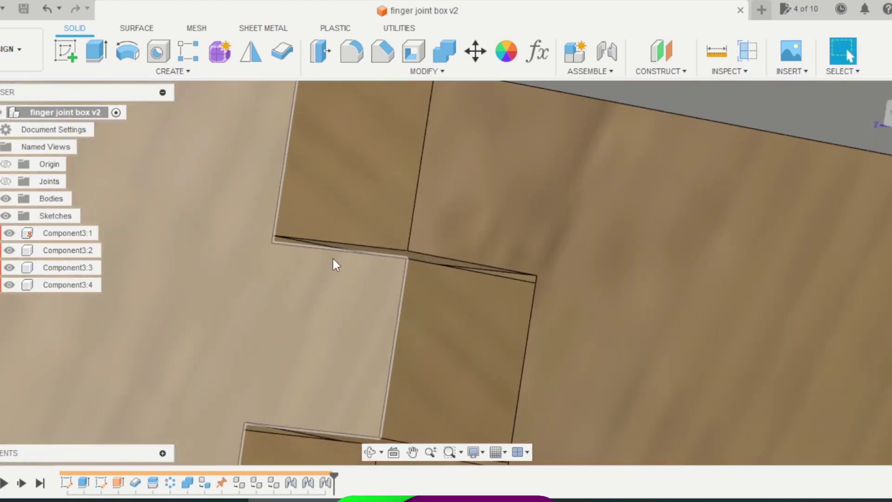
pyautogui.scroll(-3, 379, 253)
pyautogui.scroll(-3, 409, 260)
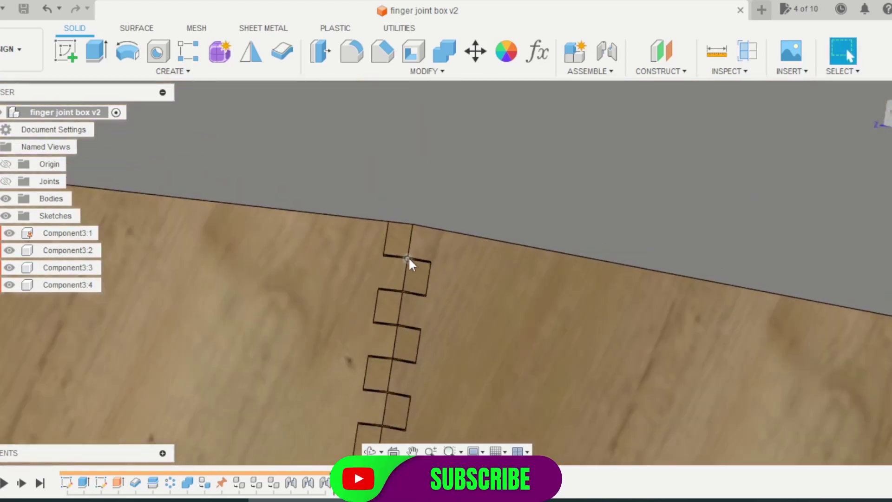
pyautogui.scroll(-2, 408, 258)
pyautogui.moveTo(488, 208)
pyautogui.keyDown('shift'); pyautogui.mouseDown(button='middle')
pyautogui.moveTo(488, 258)
pyautogui.moveTo(462, 193)
pyautogui.mouseUp(button='middle'); pyautogui.keyUp('shift')
pyautogui.scroll(-3, 440, 293)
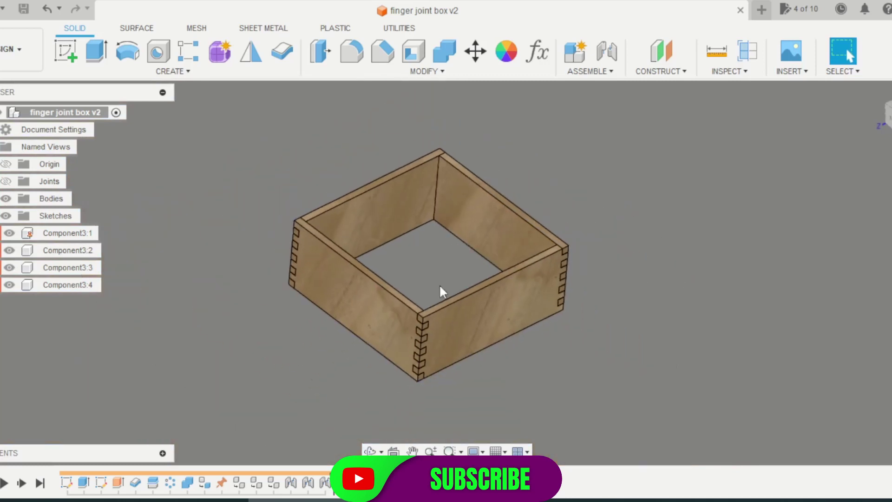
pyautogui.moveTo(441, 293)
pyautogui.keyDown('shift'); pyautogui.mouseDown(button='middle')
pyautogui.moveTo(430, 244)
pyautogui.moveTo(438, 270)
pyautogui.moveTo(559, 395)
pyautogui.mouseUp(button='middle'); pyautogui.keyUp('shift')
pyautogui.scroll(2, 439, 269)
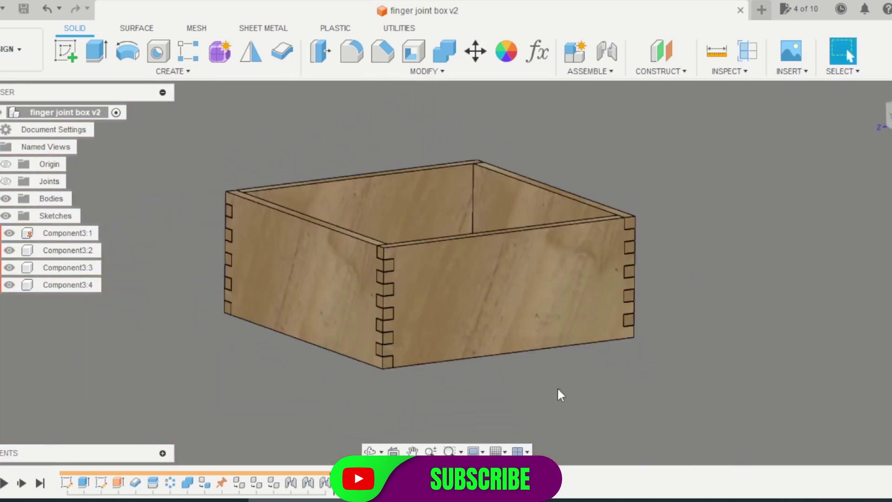
pyautogui.keyDown('shift'); pyautogui.moveTo(629, 373); pyautogui.dragTo(630, 377, button='middle'); pyautogui.keyUp('shift')
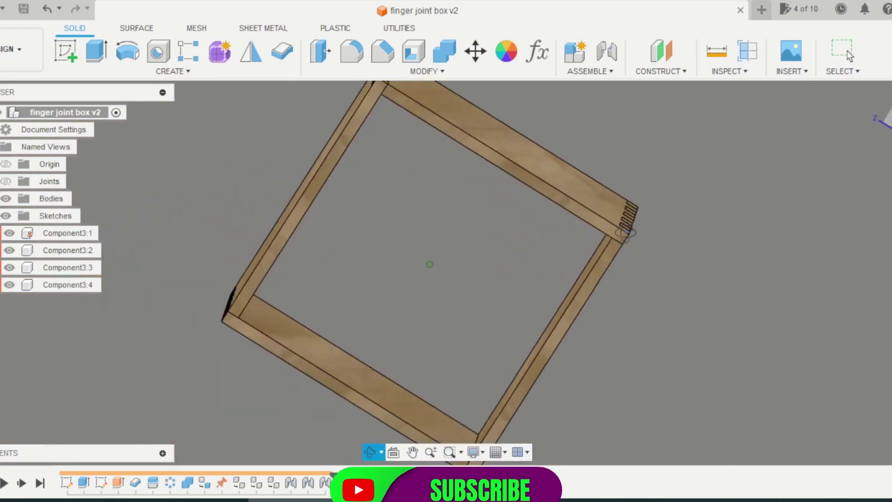
pyautogui.scroll(-2, 514, 342)
pyautogui.scroll(-2, 555, 405)
pyautogui.scroll(5, 649, 350)
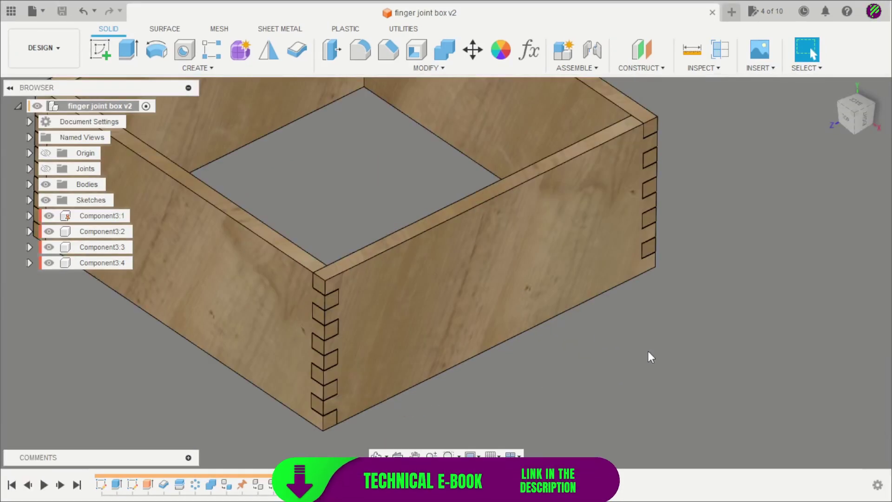
pyautogui.press('F6')
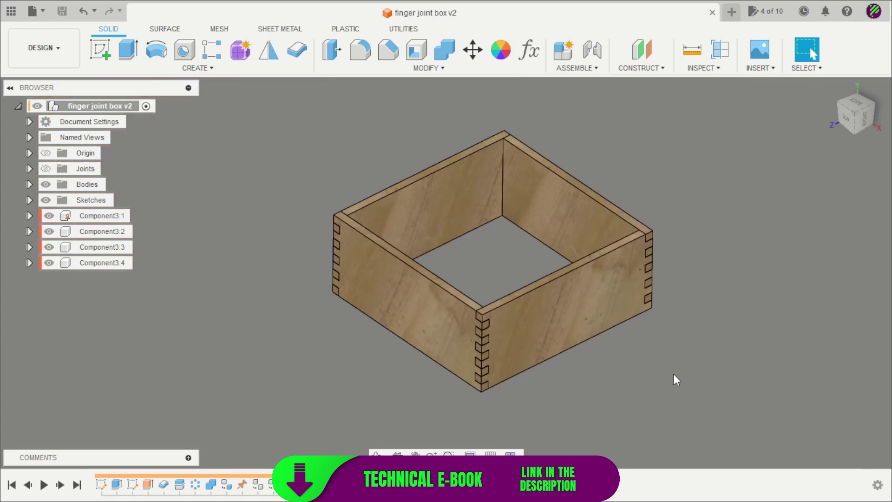
pyautogui.moveTo(675, 374)
pyautogui.keyDown('shift'); pyautogui.mouseDown(button='middle')
pyautogui.moveTo(671, 275)
pyautogui.moveTo(669, 364)
pyautogui.mouseUp(button='middle'); pyautogui.keyUp('shift')
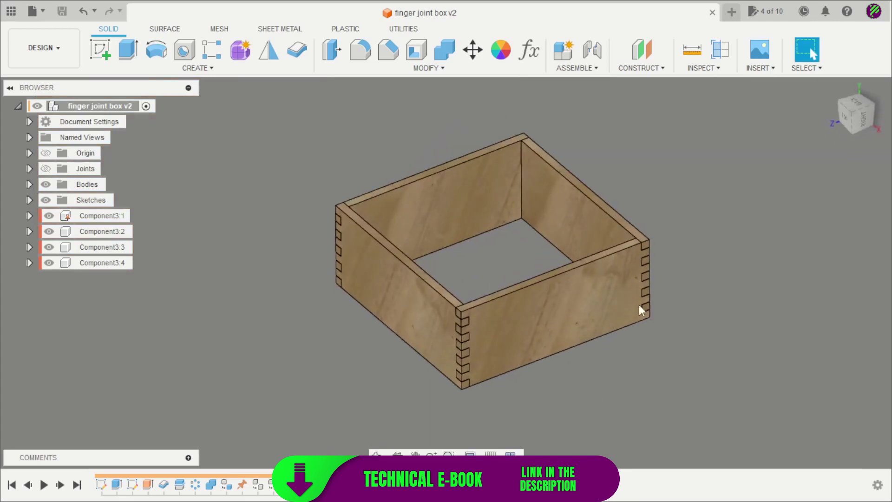
pyautogui.press('F6')
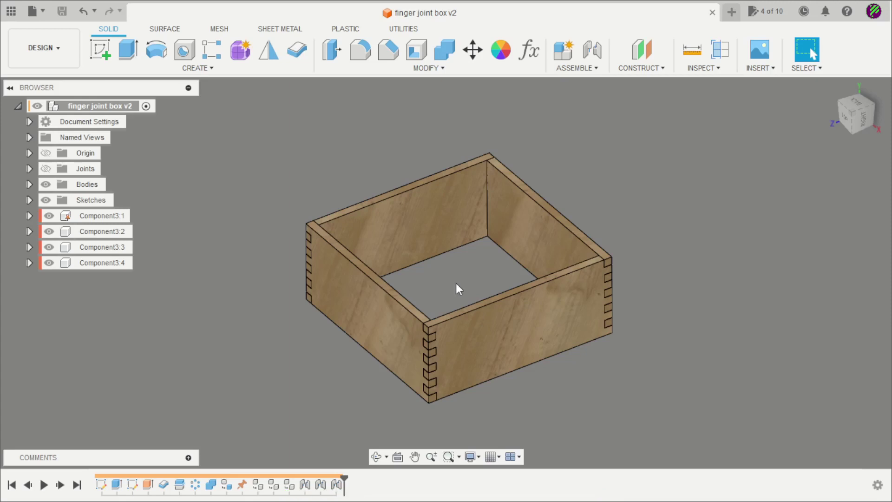
pyautogui.scroll(2, 456, 283)
pyautogui.scroll(-3, 478, 268)
pyautogui.scroll(4, 473, 290)
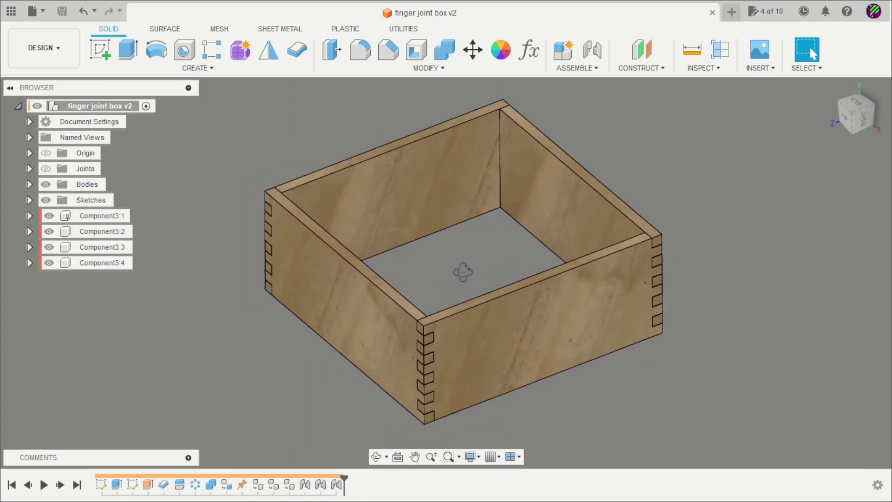
pyautogui.keyDown('shift'); pyautogui.moveTo(463, 272); pyautogui.dragTo(466, 307, button='middle'); pyautogui.keyUp('shift')
# Start a new design and draw a rectangle sketch on the front plane.
pyautogui.click(731, 13)
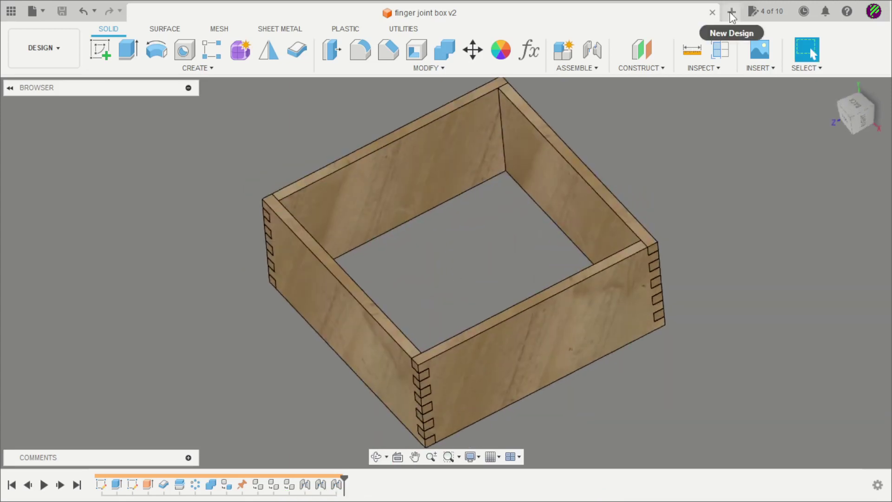
pyautogui.click(100, 50)
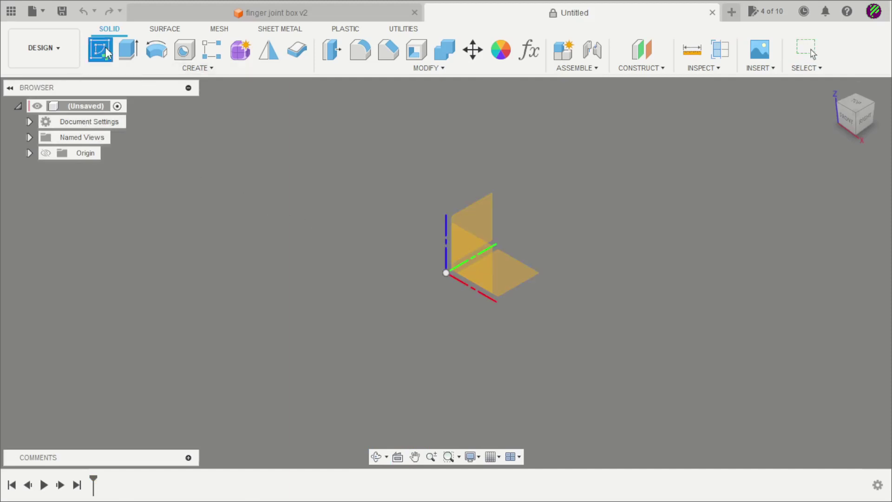
pyautogui.click(481, 257)
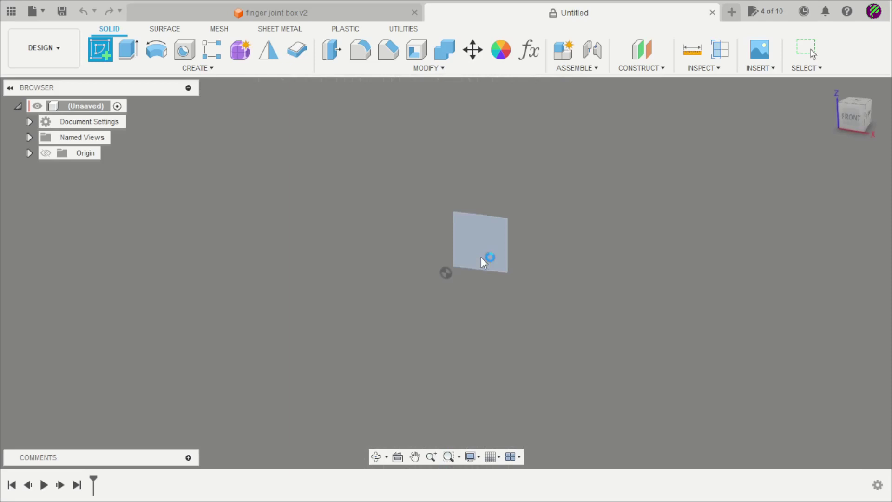
pyautogui.click(127, 51)
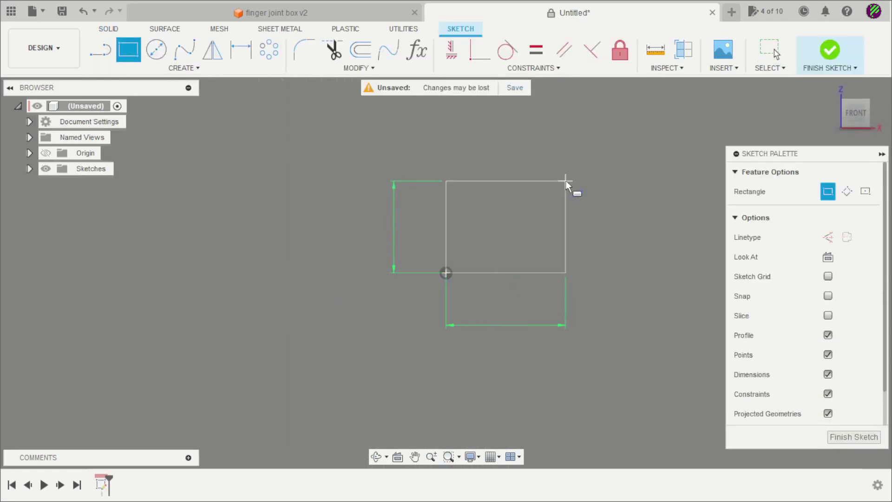
pyautogui.click(566, 181)
pyautogui.press('Escape')
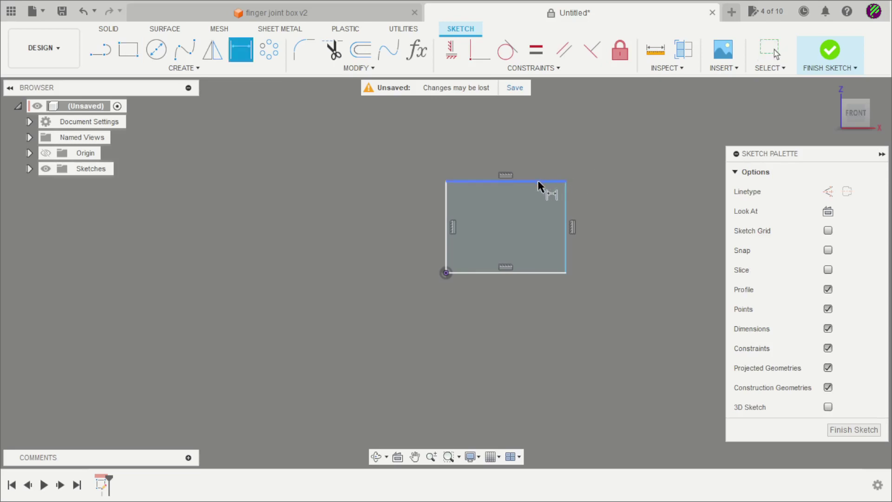
# Dimension both rectangle sides to 50 mm and finish the sketch.
pyautogui.click(534, 142)
pyautogui.write('50')
pyautogui.press('Return')
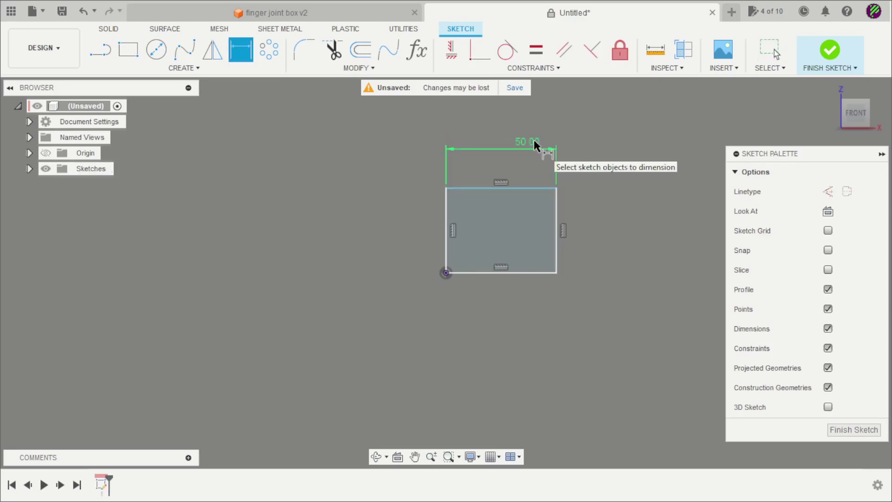
pyautogui.click(445, 224)
pyautogui.click(409, 215)
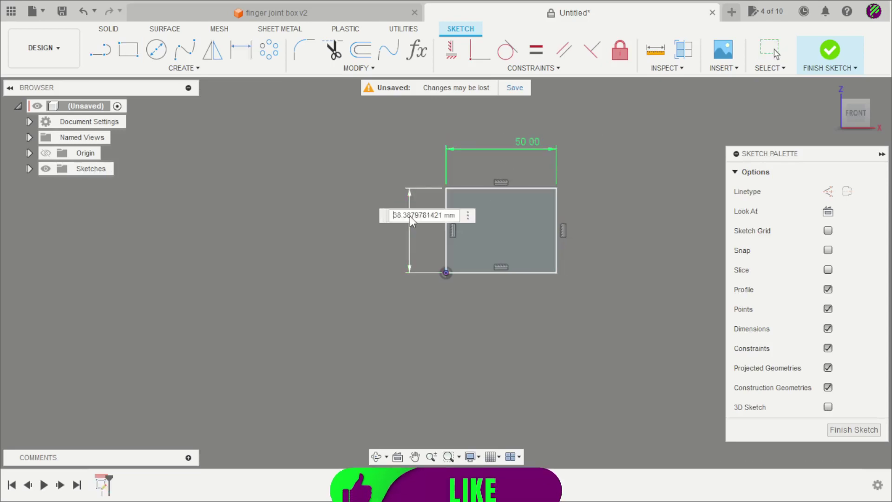
pyautogui.write('50')
pyautogui.press('Return')
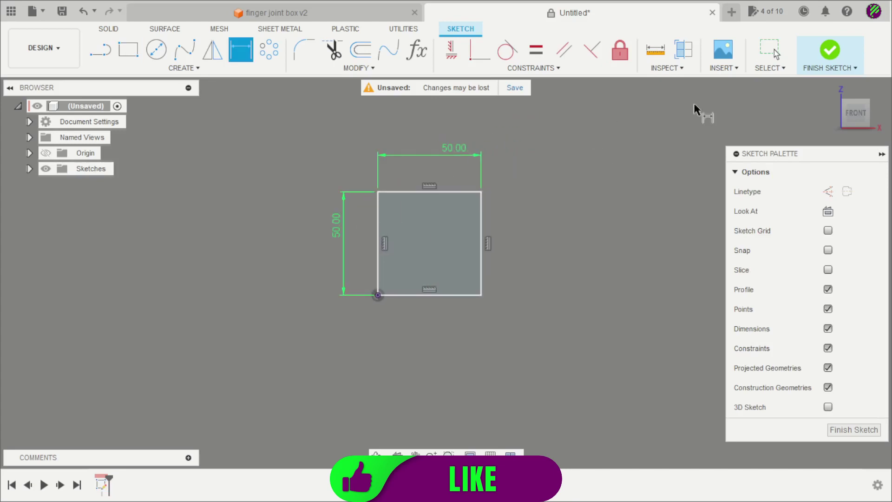
pyautogui.click(827, 60)
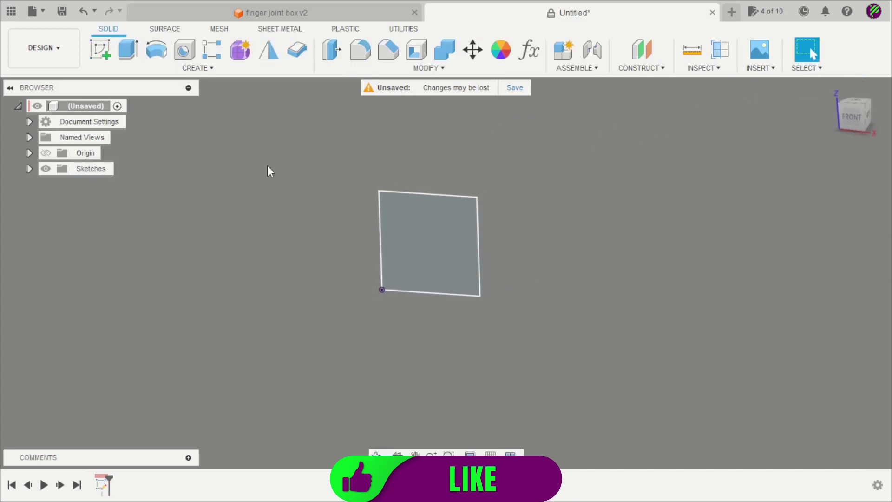
# Extrude the 50 mm square profile 5 mm into a solid plate.
pyautogui.click(128, 49)
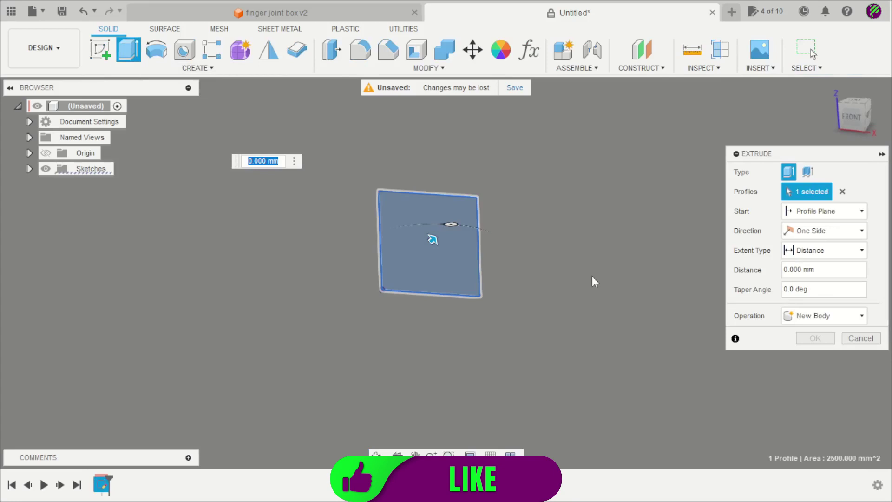
pyautogui.write('5')
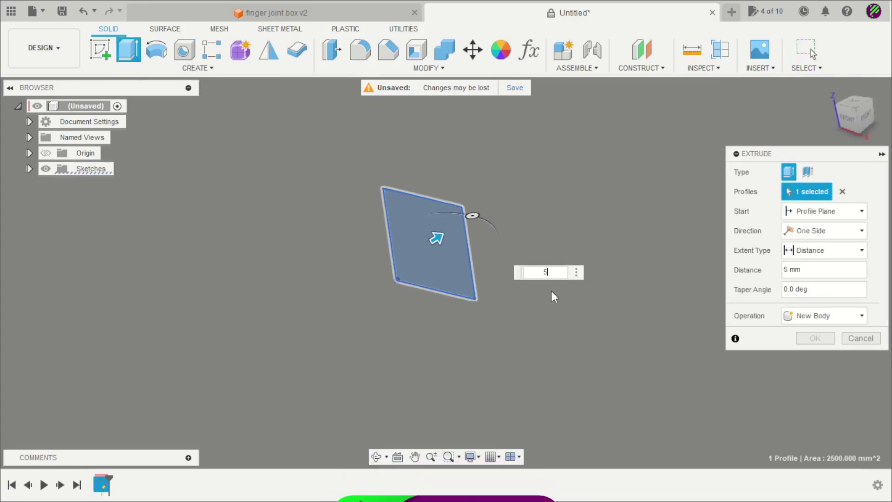
pyautogui.press('Return')
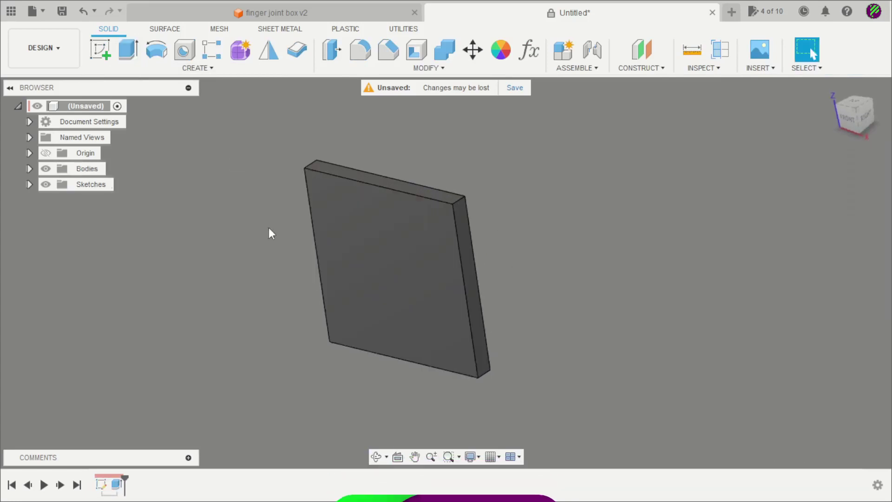
# Sketch a stepped notch outline with lines on the panel's front face.
pyautogui.click(100, 50)
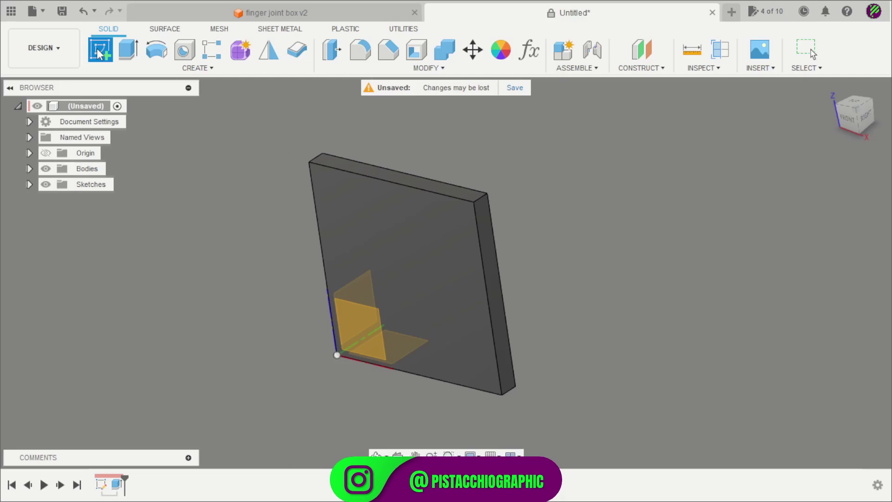
pyautogui.click(385, 236)
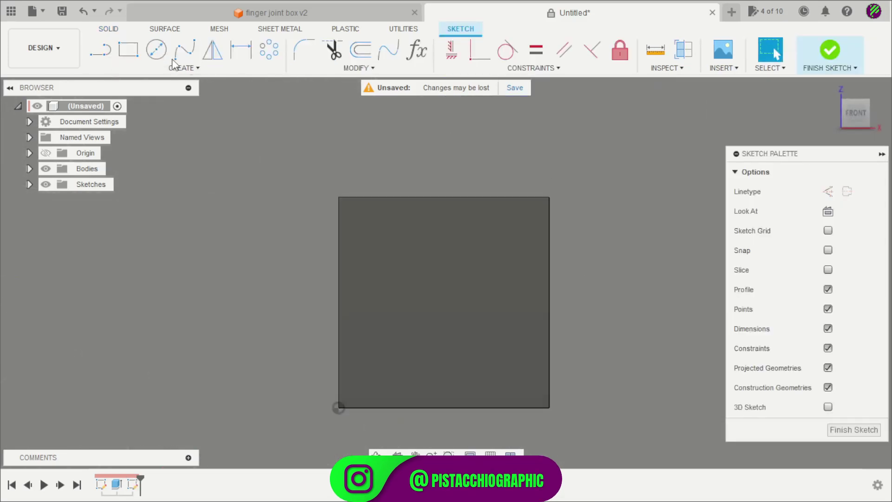
pyautogui.click(101, 49)
pyautogui.scroll(3, 454, 176)
pyautogui.click(493, 231)
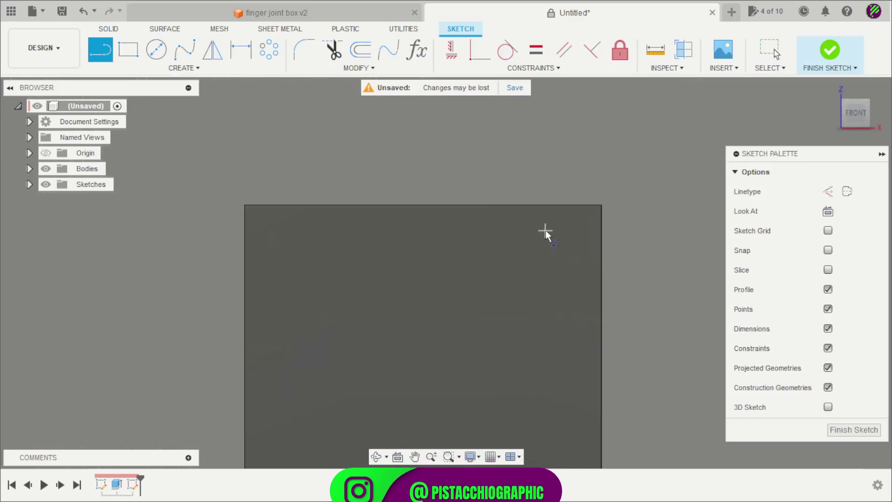
pyautogui.scroll(2, 548, 237)
pyautogui.click(541, 268)
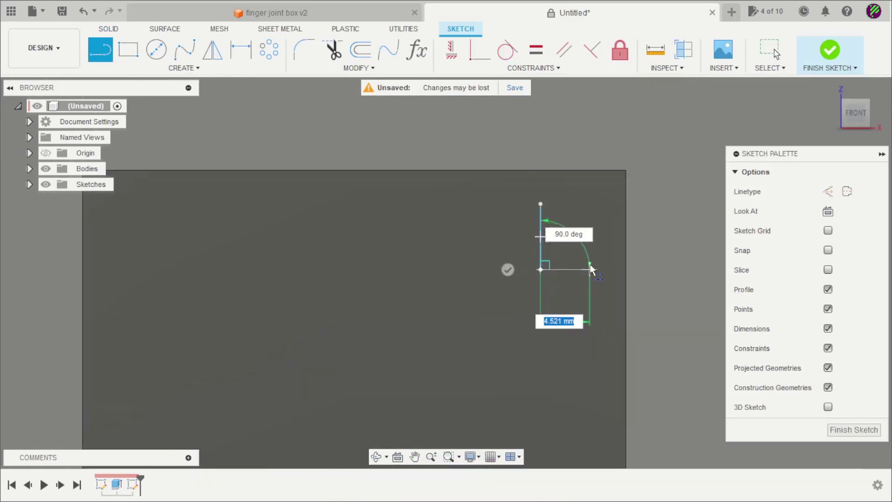
pyautogui.click(593, 268)
pyautogui.click(593, 340)
pyautogui.scroll(2, 544, 341)
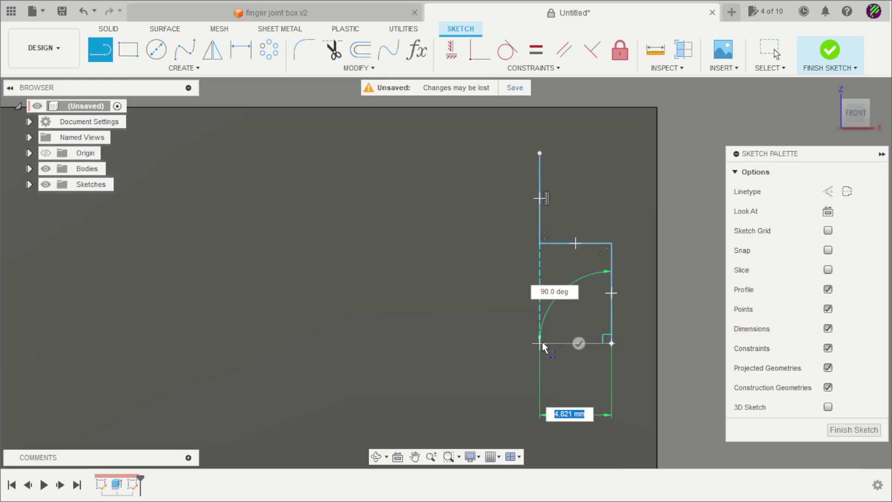
pyautogui.click(542, 343)
pyautogui.press('Escape')
pyautogui.scroll(-2, 417, 261)
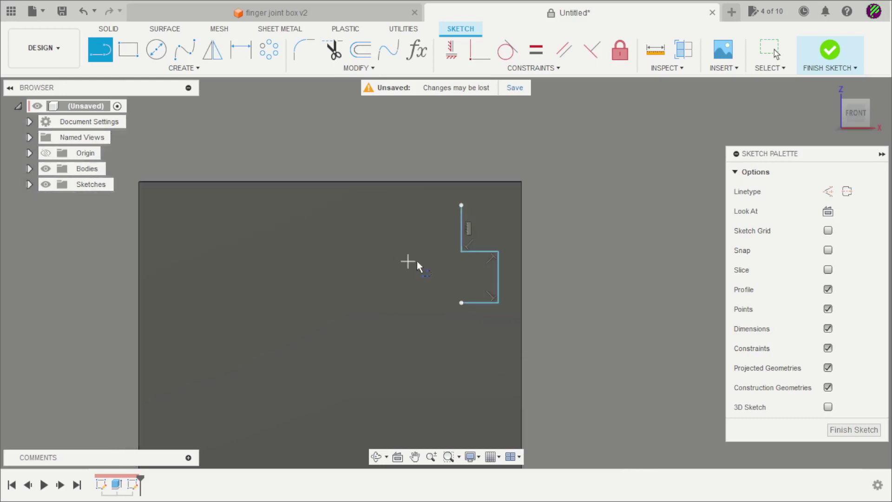
pyautogui.scroll(3, 486, 251)
pyautogui.scroll(-2, 369, 202)
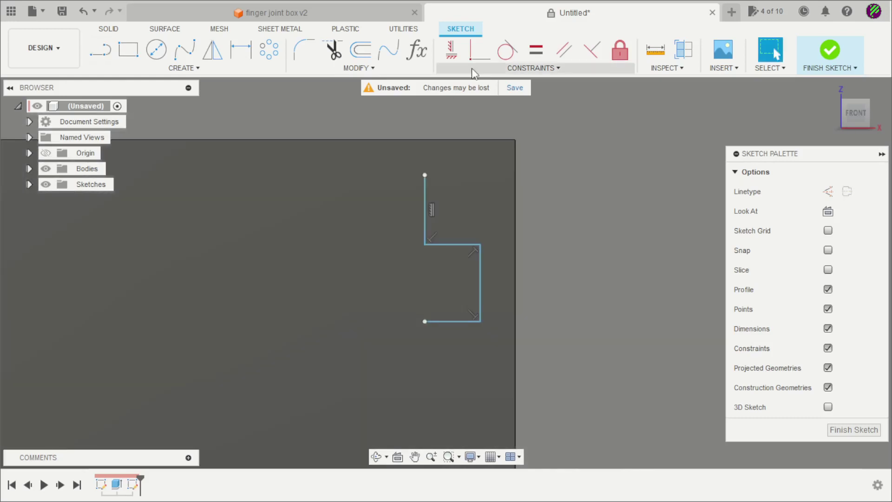
# Constrain the notch onto the top and right edges and align its left points vertically.
pyautogui.click(437, 140)
pyautogui.scroll(-1, 471, 203)
pyautogui.press('Escape')
pyautogui.scroll(1, 499, 175)
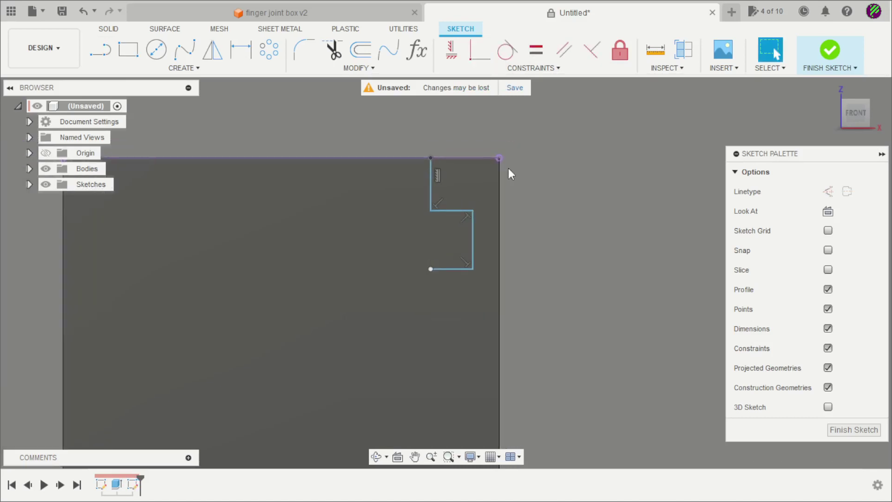
pyautogui.scroll(1, 508, 168)
pyautogui.click(479, 55)
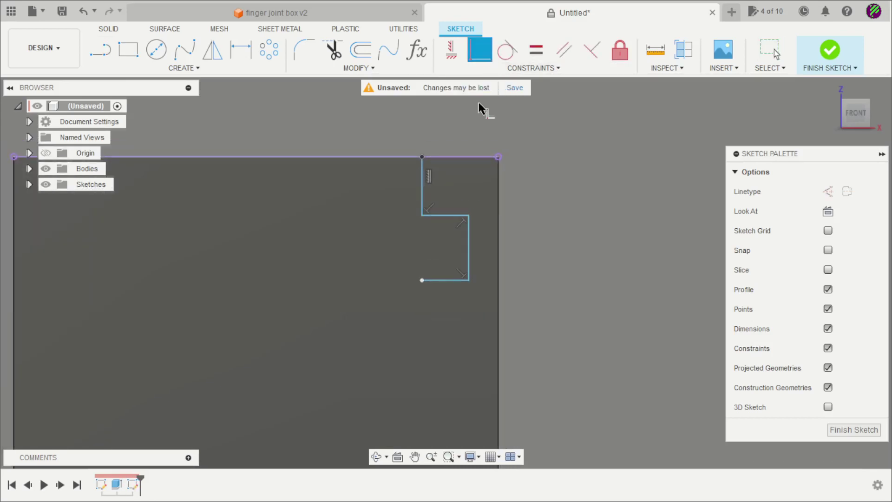
pyautogui.click(500, 220)
pyautogui.press('Escape')
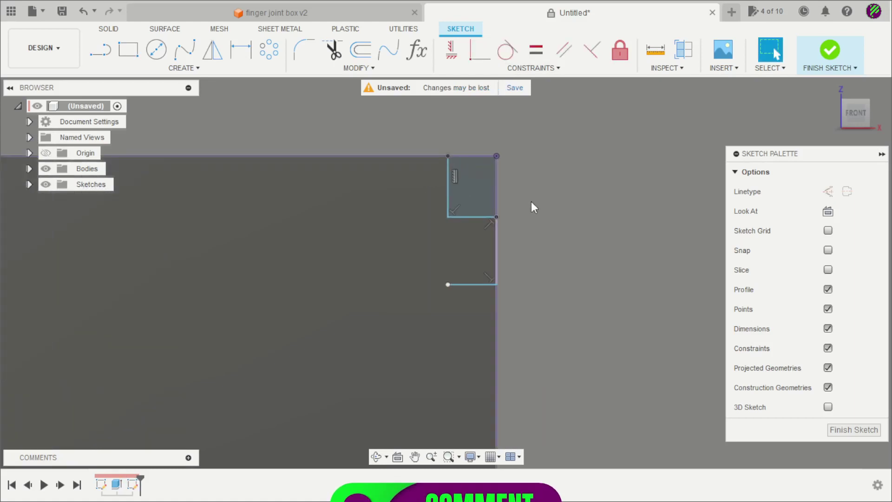
pyautogui.click(451, 50)
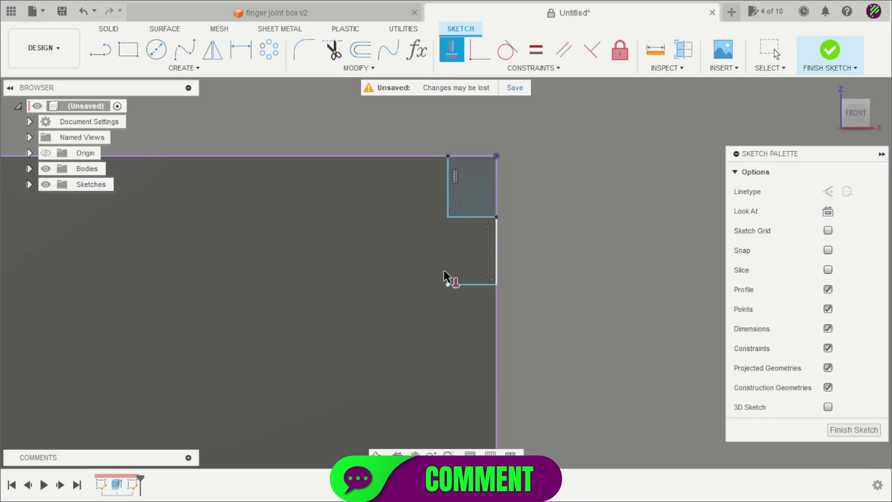
pyautogui.click(448, 223)
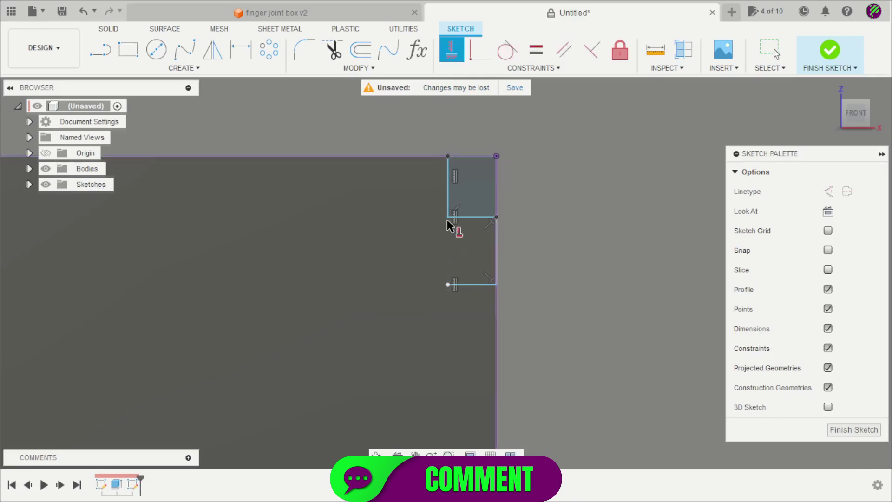
pyautogui.scroll(1, 464, 245)
pyautogui.press('Escape')
# Dimension the notch's three segments to 5 mm each.
pyautogui.press('d')
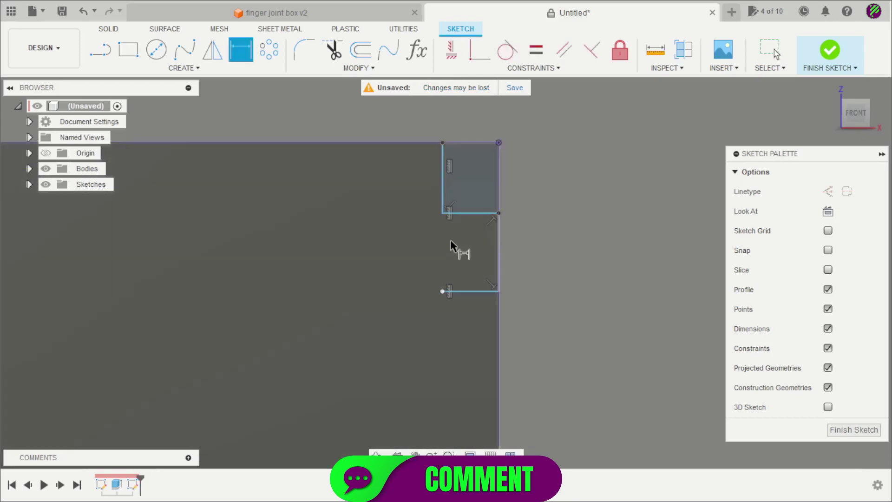
pyautogui.click(386, 186)
pyautogui.write('5')
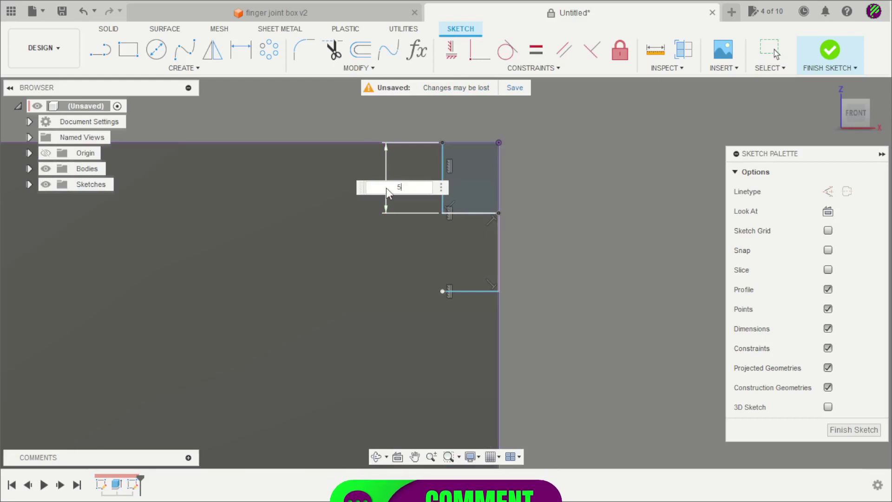
pyautogui.press('Return')
pyautogui.scroll(-3, 386, 188)
pyautogui.scroll(2, 627, 142)
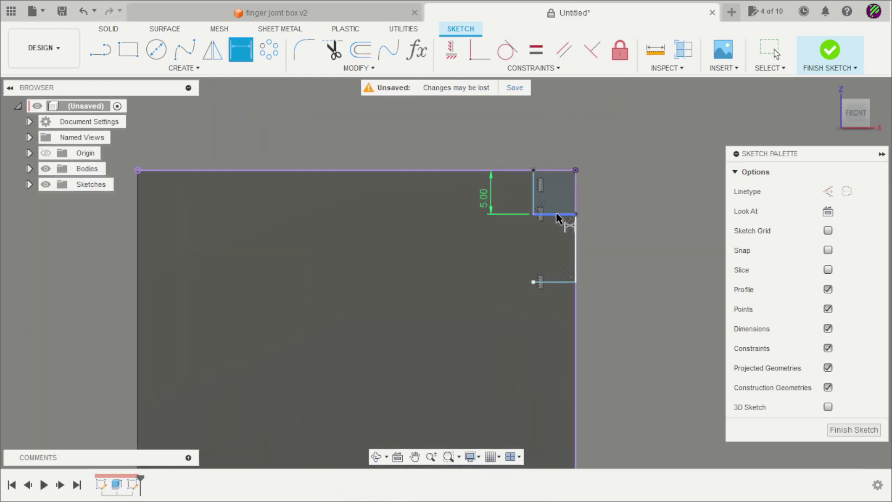
pyautogui.click(554, 230)
pyautogui.write('5')
pyautogui.press('Return')
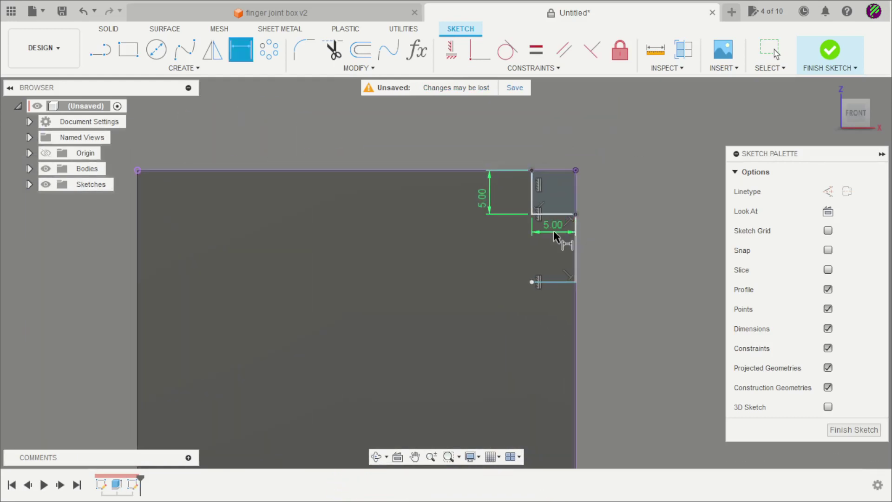
pyautogui.click(574, 253)
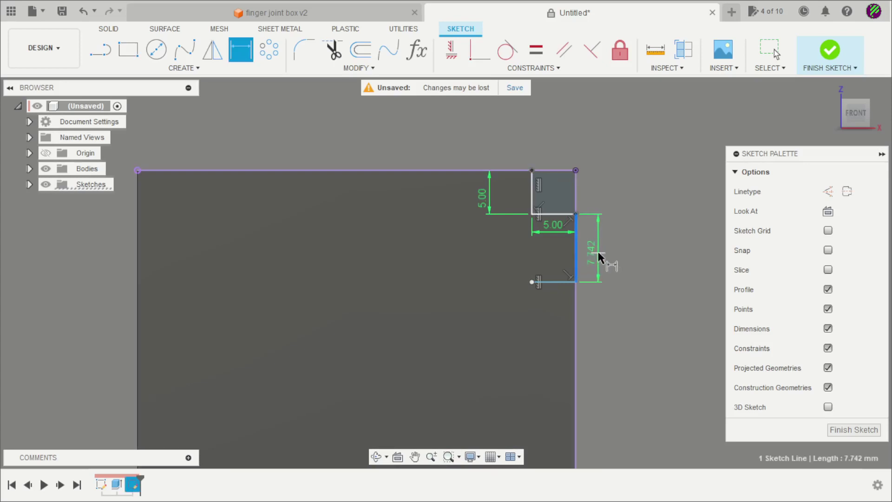
pyautogui.write('5')
pyautogui.press('Return')
pyautogui.scroll(-3, 524, 219)
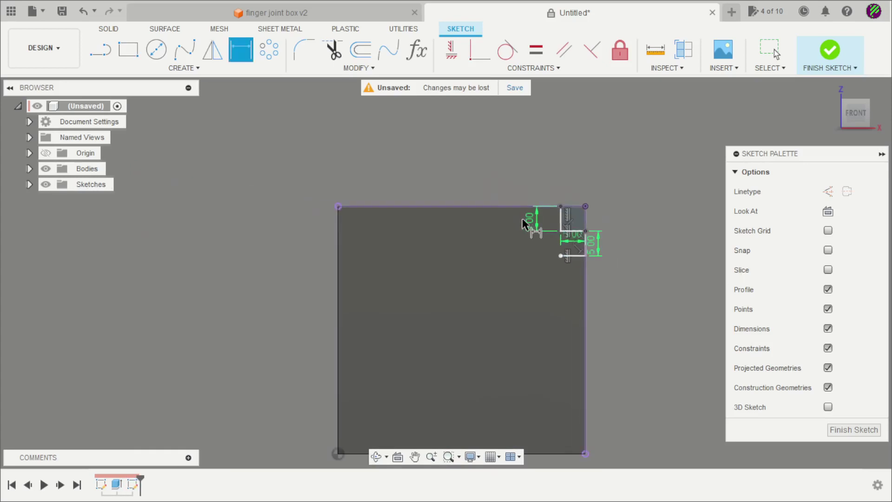
pyautogui.scroll(3, 634, 237)
pyautogui.scroll(1, 633, 237)
pyautogui.press('Escape')
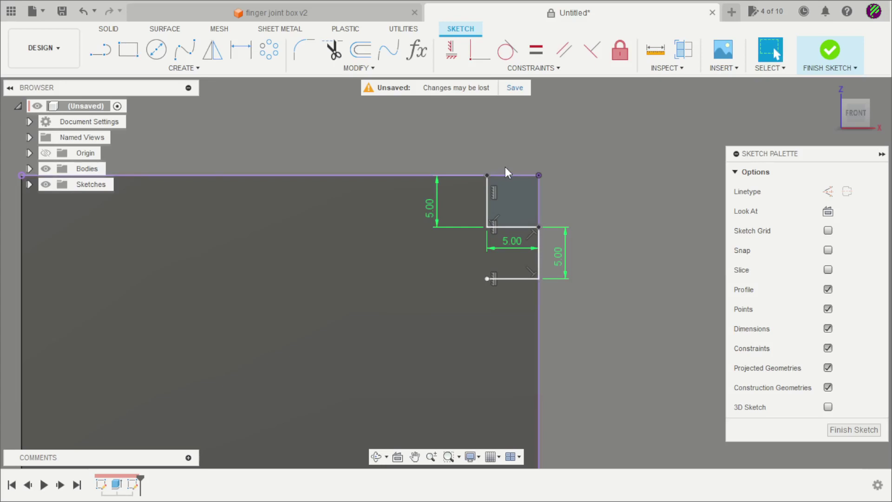
# Select the notch's four lines for a rectangular sketch pattern.
pyautogui.click(180, 68)
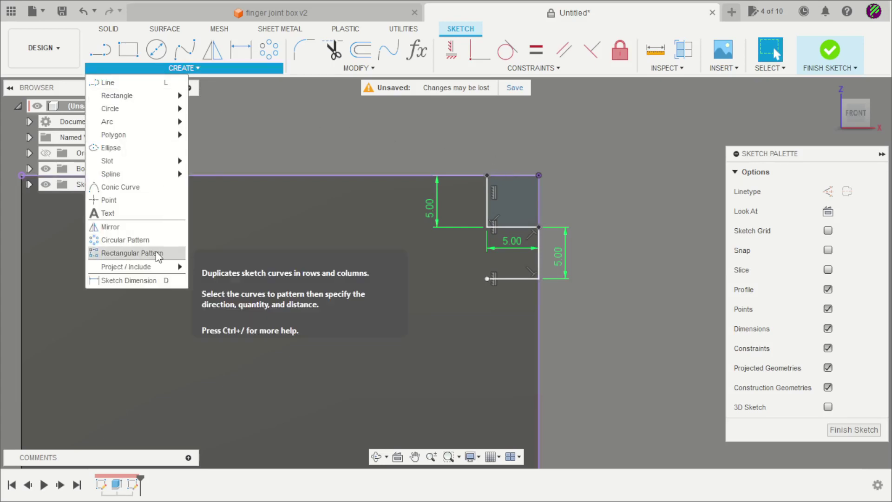
pyautogui.click(133, 253)
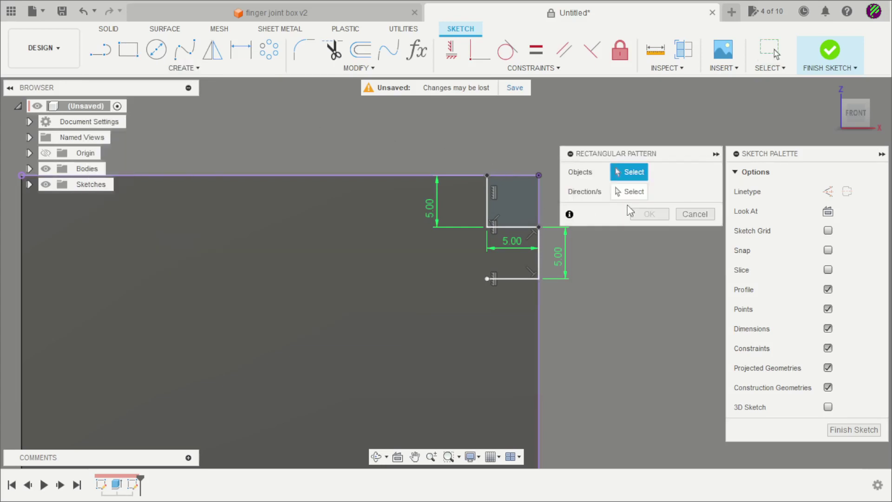
pyautogui.scroll(-2, 313, 186)
pyautogui.scroll(3, 417, 198)
pyautogui.click(396, 201)
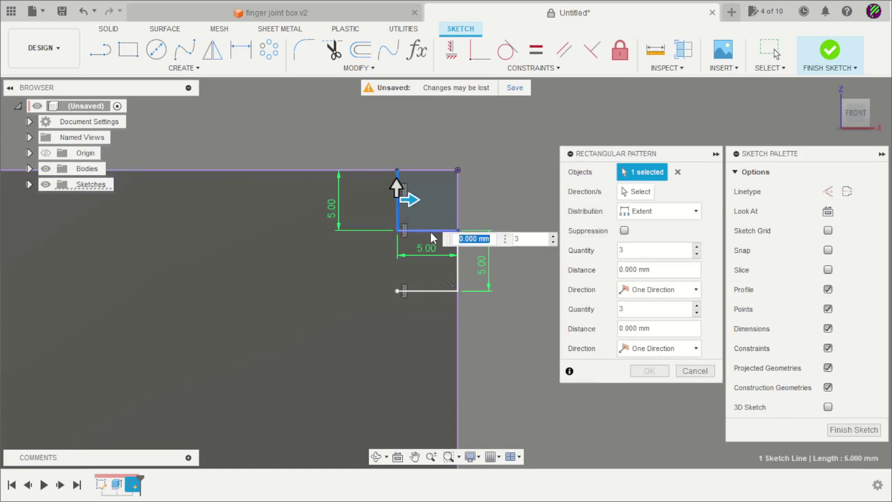
pyautogui.click(431, 231)
pyautogui.click(458, 272)
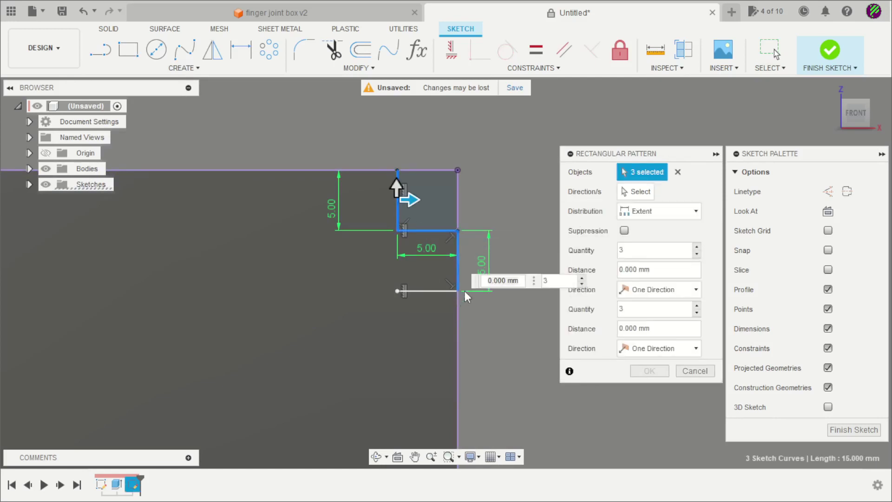
pyautogui.click(424, 291)
pyautogui.scroll(-2, 411, 223)
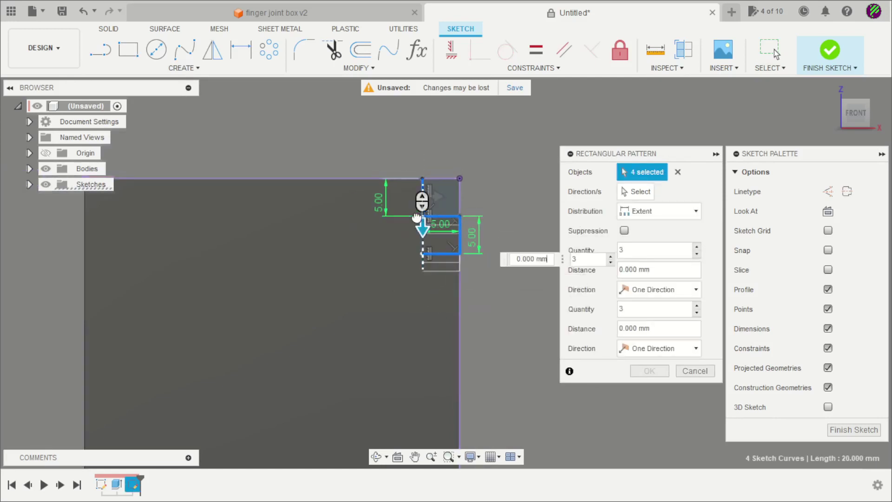
# Pattern the notch four times over -40 mm down the right edge and finish the sketch.
pyautogui.moveTo(422, 210); pyautogui.dragTo(423, 397)
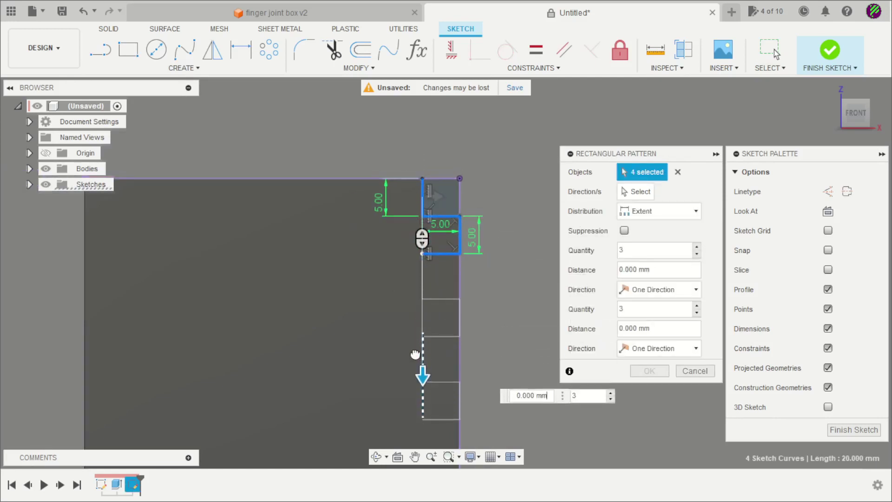
pyautogui.click(696, 255)
pyautogui.write('-40')
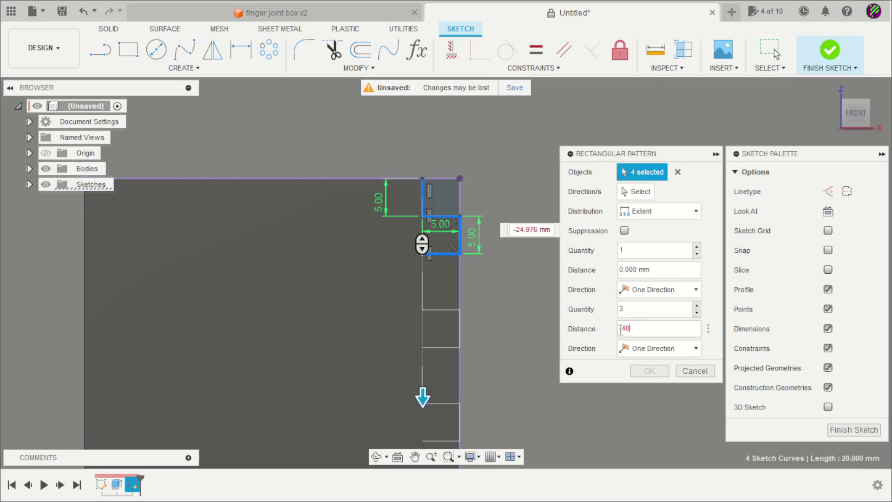
pyautogui.scroll(-3, 410, 255)
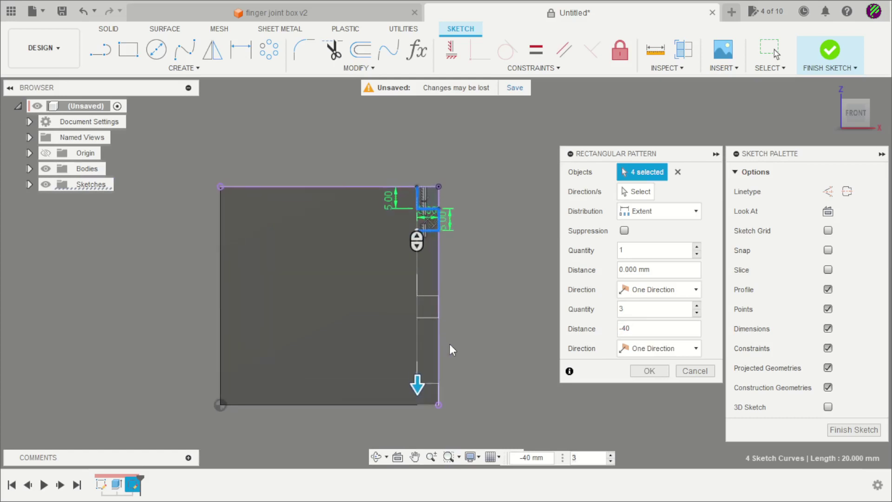
pyautogui.scroll(1, 450, 351)
pyautogui.click(697, 306)
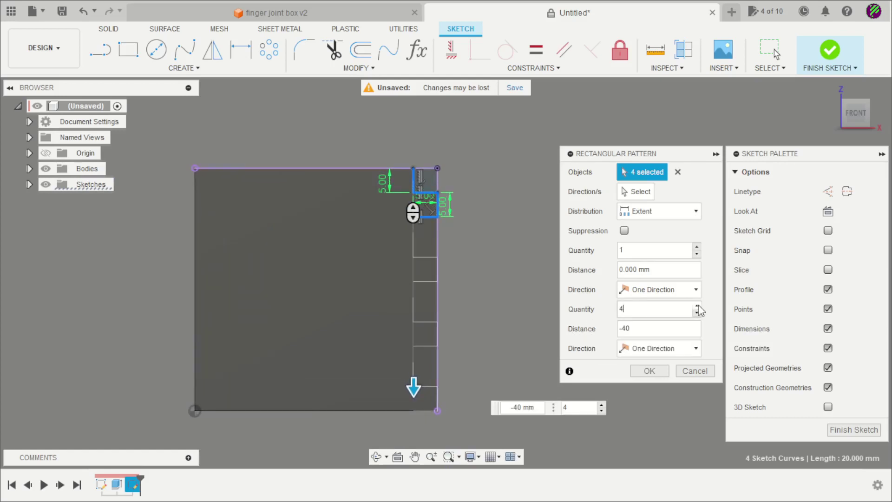
pyautogui.moveTo(498, 316)
pyautogui.keyDown('shift'); pyautogui.mouseDown(button='middle')
pyautogui.moveTo(446, 323)
pyautogui.moveTo(458, 335)
pyautogui.mouseUp(button='middle'); pyautogui.keyUp('shift')
pyautogui.click(651, 371)
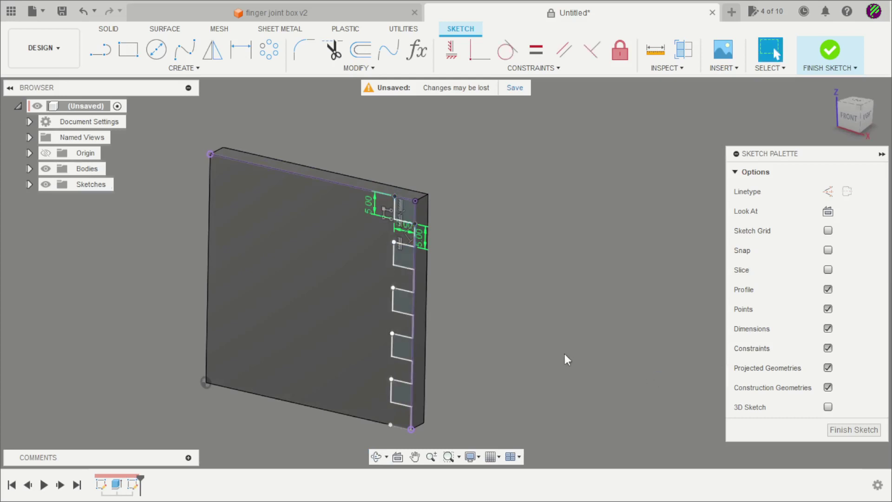
pyautogui.scroll(-2, 524, 338)
pyautogui.scroll(2, 484, 323)
pyautogui.click(831, 59)
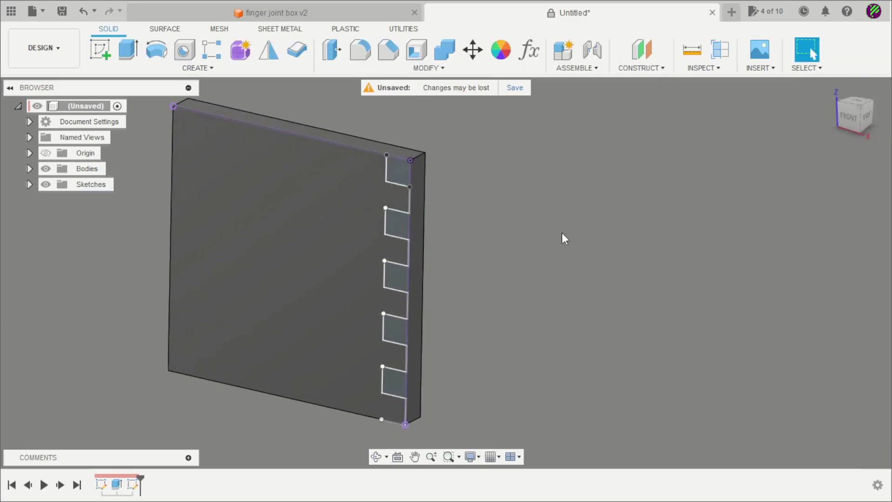
pyautogui.click(168, 29)
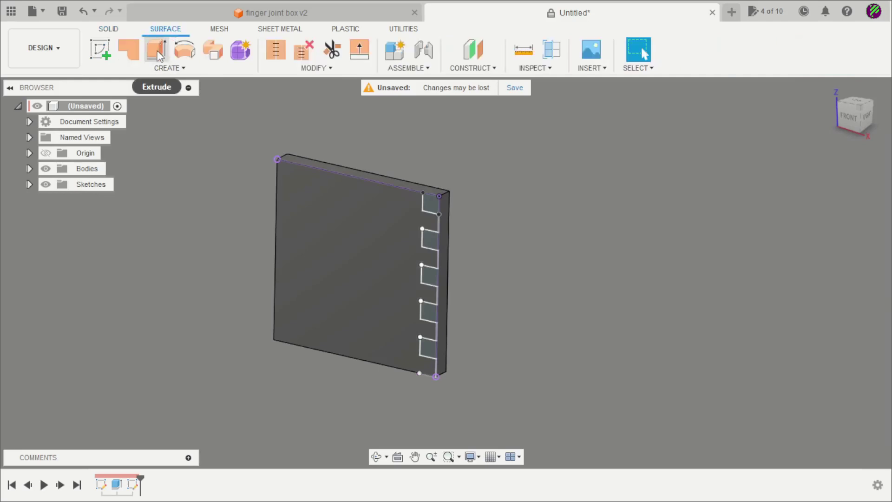
# Extrude the top notch profile symmetrically to about 31.239 mm as finger slats.
pyautogui.click(157, 50)
pyautogui.scroll(2, 442, 290)
pyautogui.scroll(1, 441, 290)
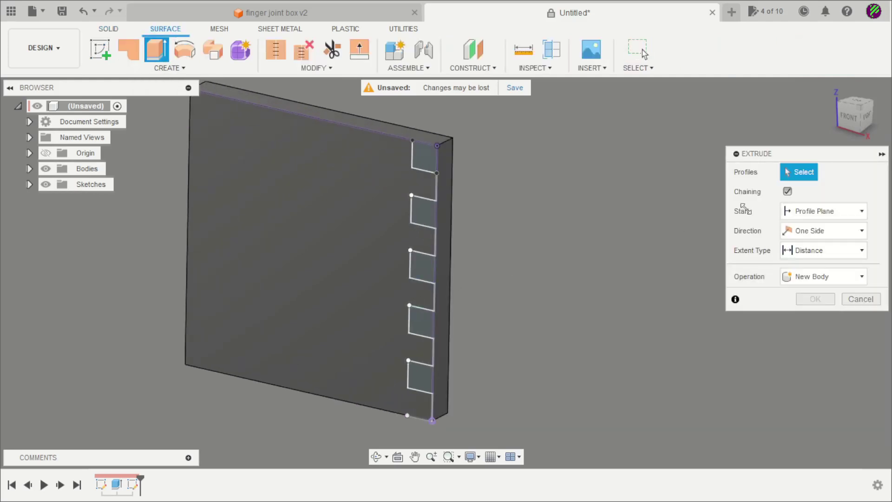
pyautogui.scroll(1, 573, 233)
pyautogui.scroll(1, 549, 137)
pyautogui.scroll(2, 549, 132)
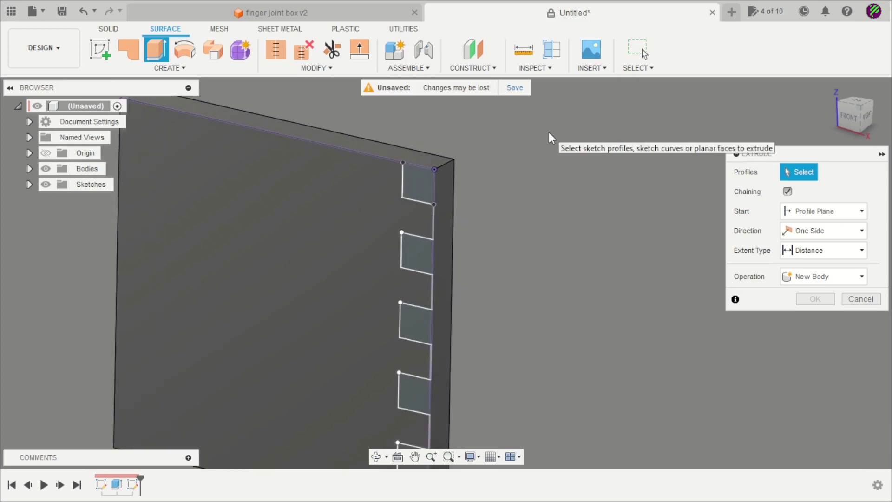
pyautogui.moveTo(788, 192)
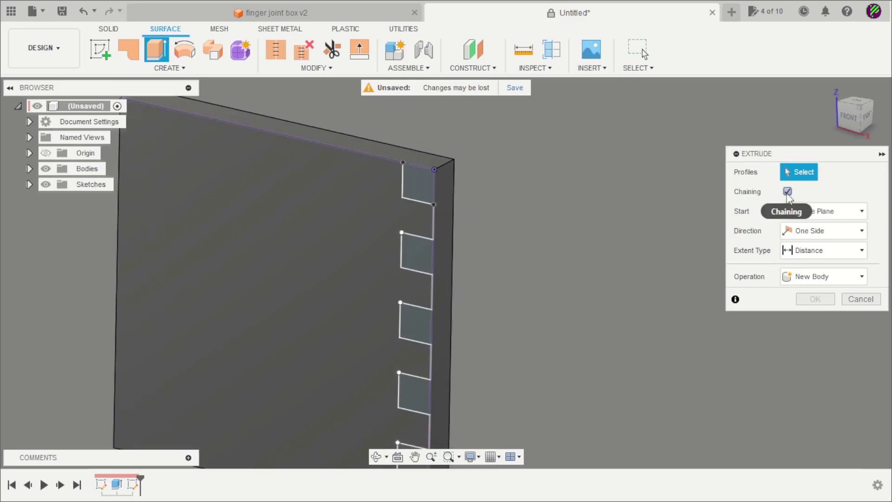
pyautogui.scroll(1, 481, 180)
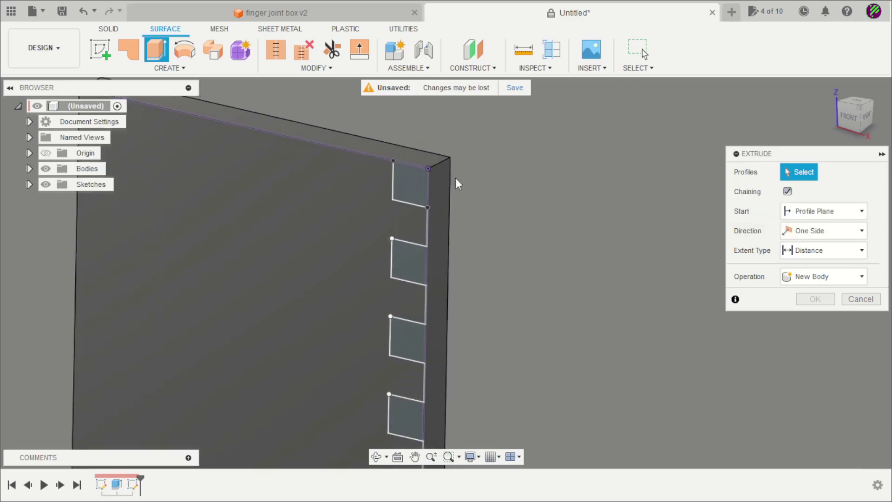
pyautogui.click(393, 184)
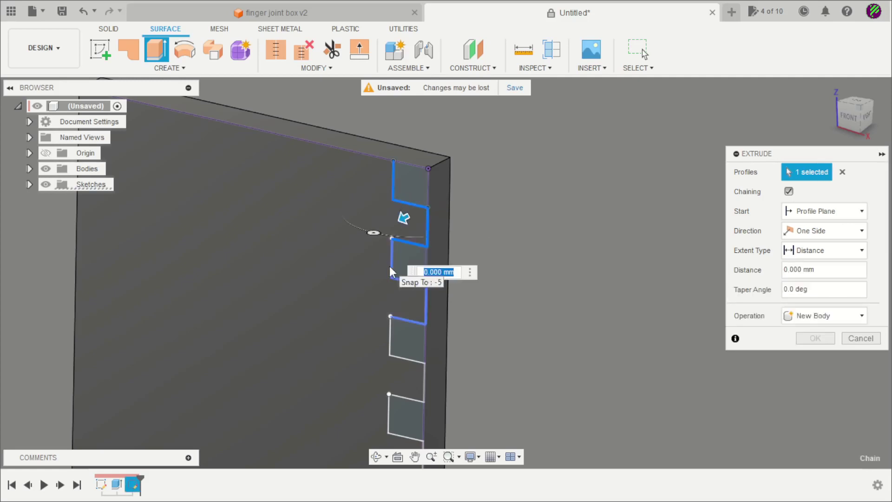
pyautogui.keyDown('shift'); pyautogui.moveTo(388, 339); pyautogui.dragTo(408, 388, button='middle'); pyautogui.keyUp('shift')
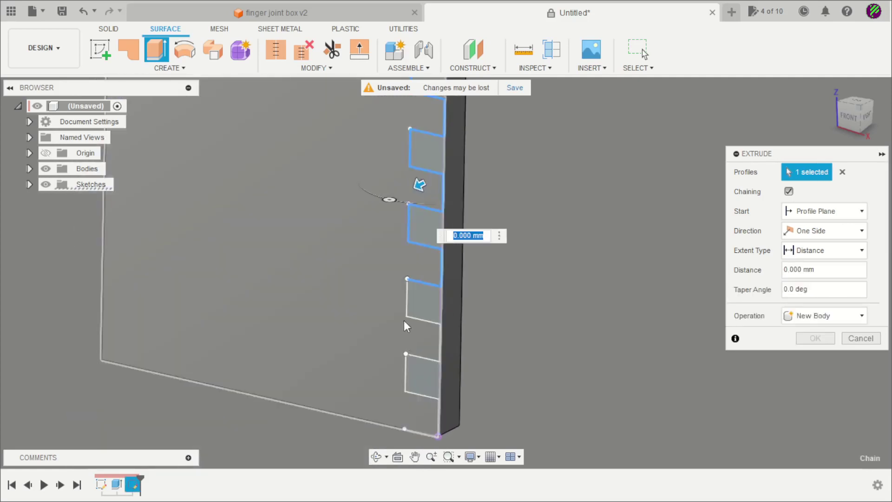
pyautogui.scroll(-3, 454, 293)
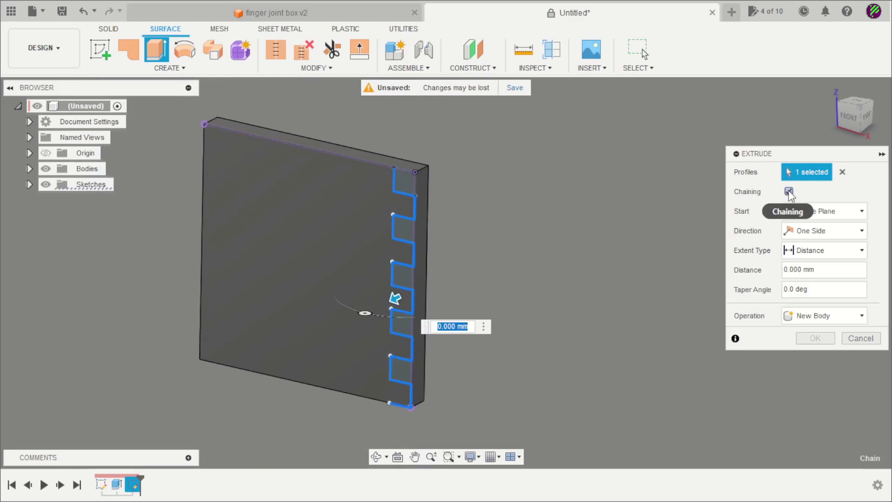
pyautogui.scroll(2, 384, 411)
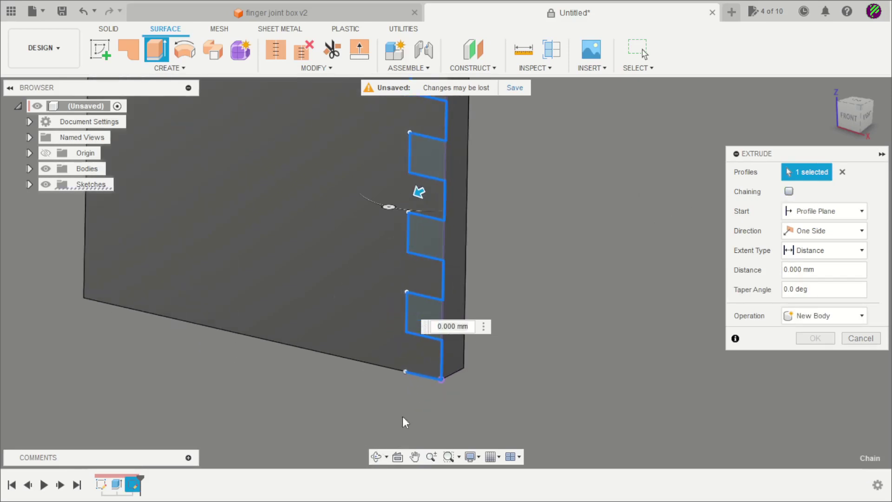
pyautogui.scroll(-2, 420, 394)
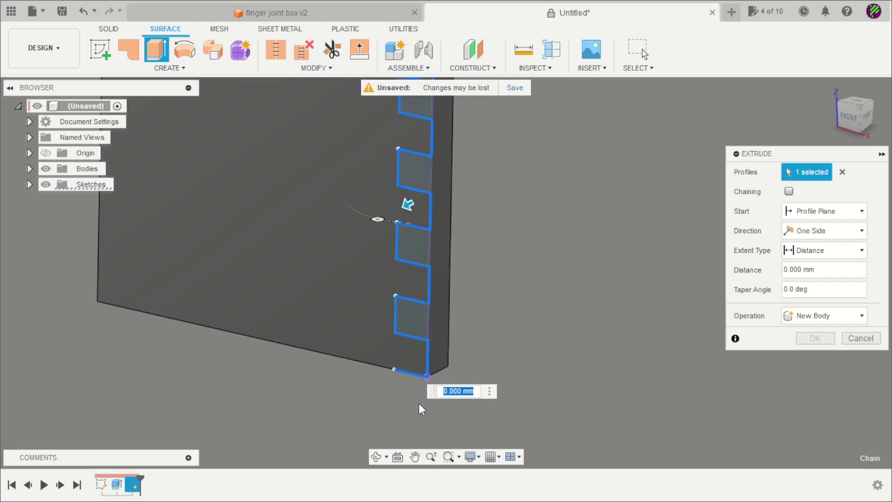
pyautogui.scroll(2, 419, 404)
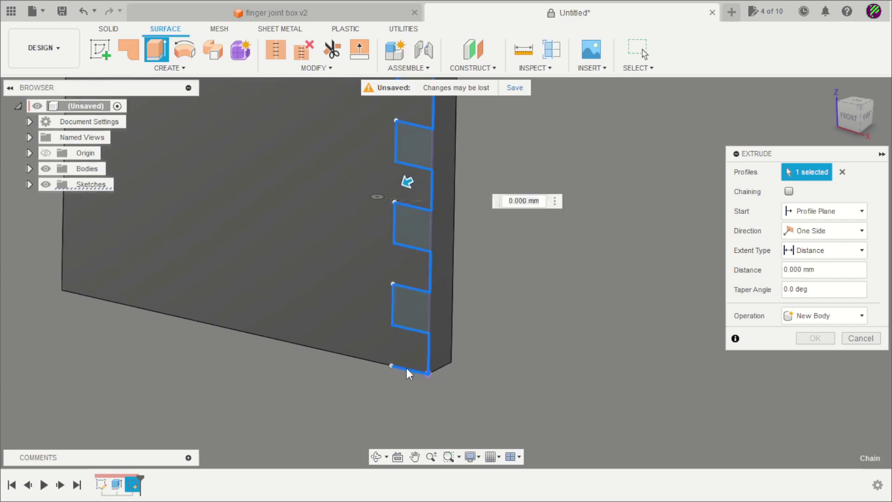
pyautogui.scroll(-2, 392, 387)
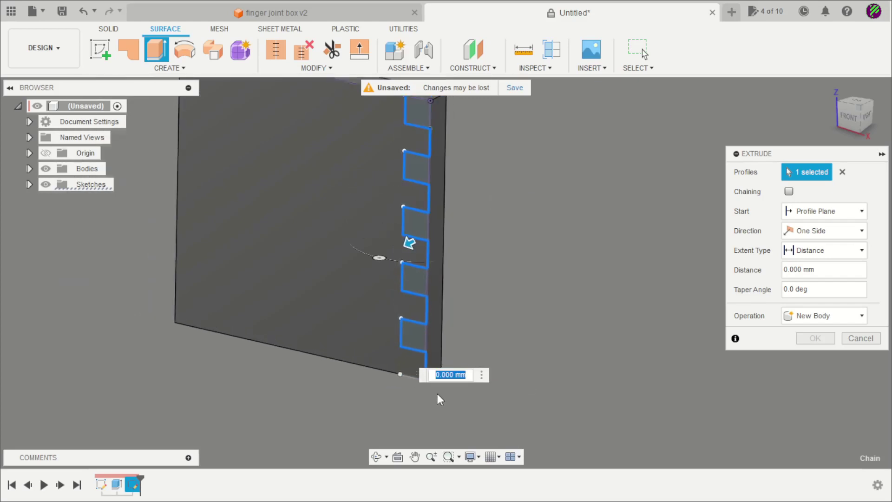
pyautogui.scroll(-2, 437, 394)
pyautogui.scroll(-2, 603, 370)
pyautogui.scroll(1, 504, 399)
pyautogui.scroll(2, 517, 394)
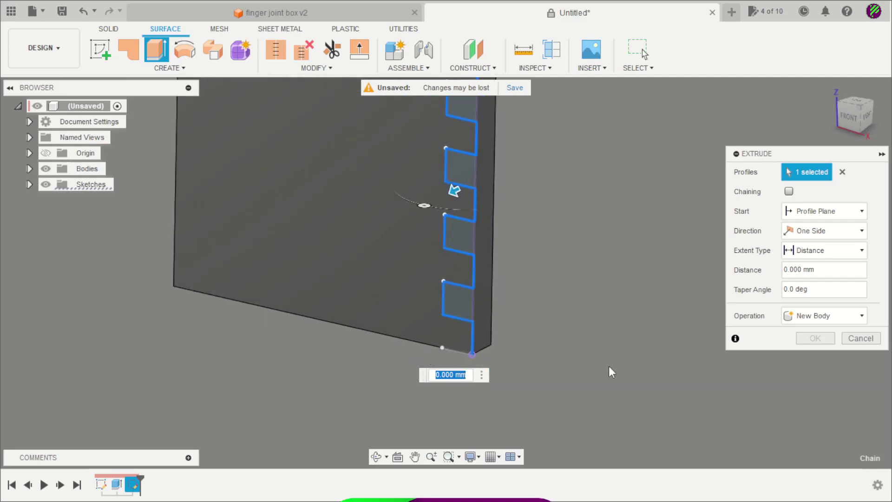
pyautogui.click(810, 231)
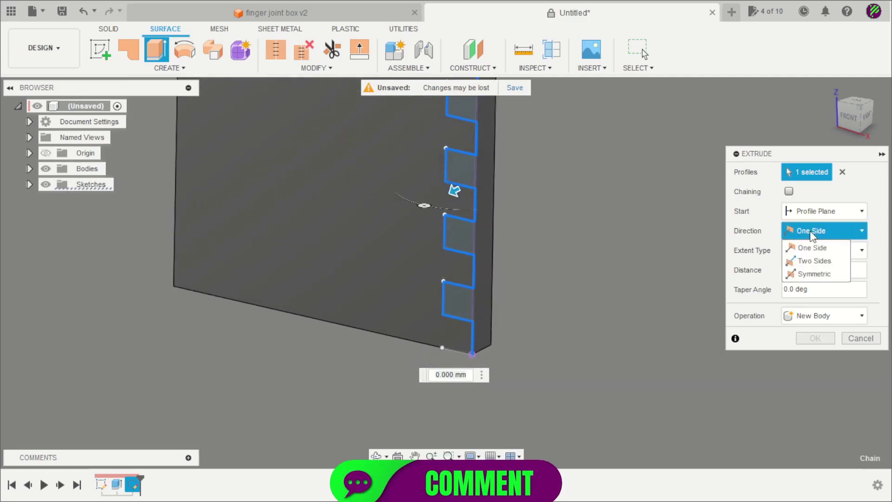
pyautogui.click(812, 272)
pyautogui.scroll(-2, 500, 295)
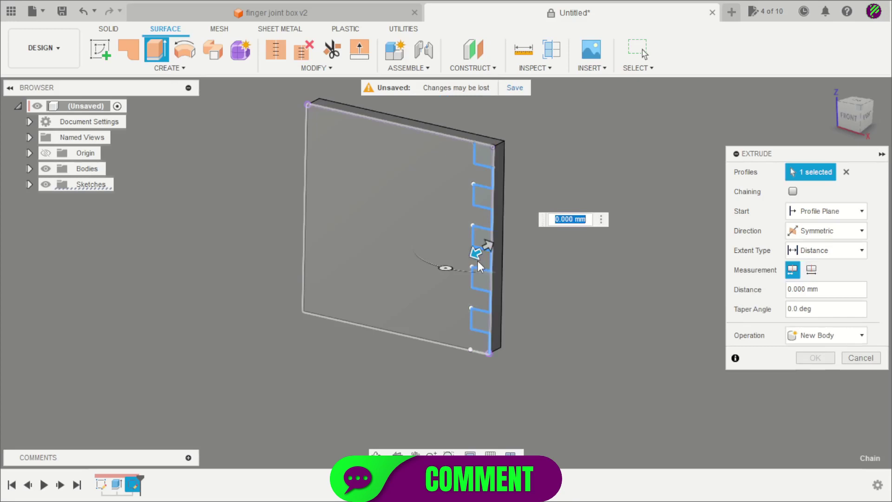
pyautogui.moveTo(479, 253); pyautogui.dragTo(403, 291)
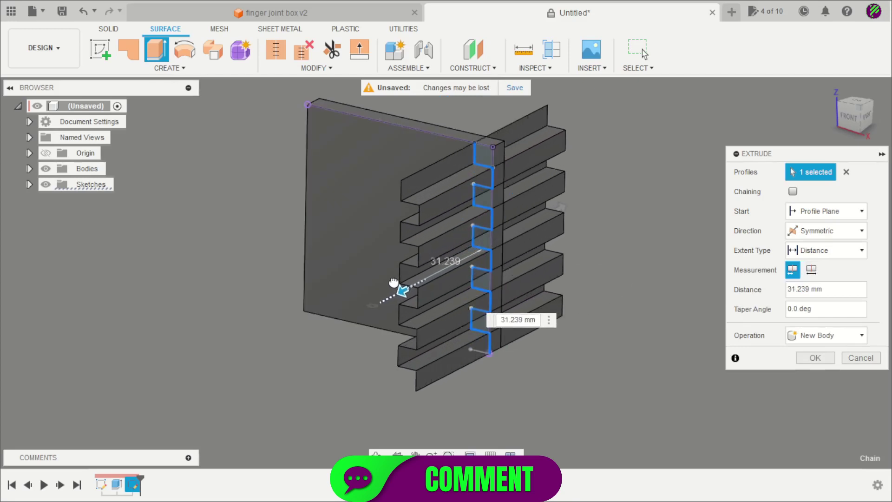
pyautogui.click(815, 358)
pyautogui.scroll(-1, 595, 371)
pyautogui.moveTo(596, 371)
pyautogui.keyDown('shift'); pyautogui.mouseDown(button='middle')
pyautogui.moveTo(626, 350)
pyautogui.moveTo(610, 358)
pyautogui.mouseUp(button='middle'); pyautogui.keyUp('shift')
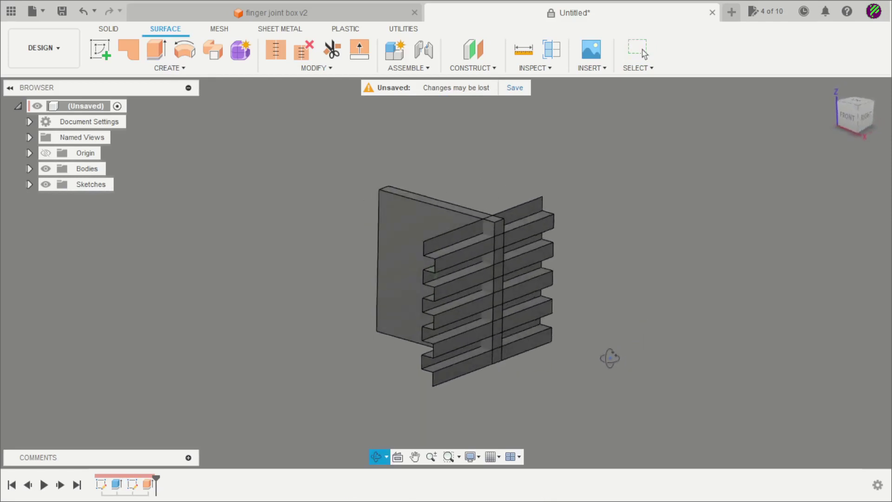
# Thicken the finned slat surface to -0.744 mm, creating a third body.
pyautogui.click(173, 73)
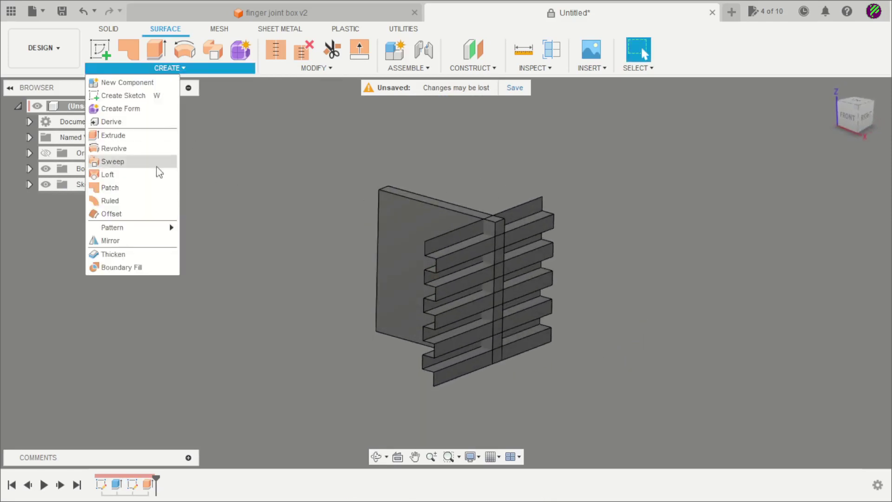
pyautogui.click(126, 257)
pyautogui.scroll(2, 558, 232)
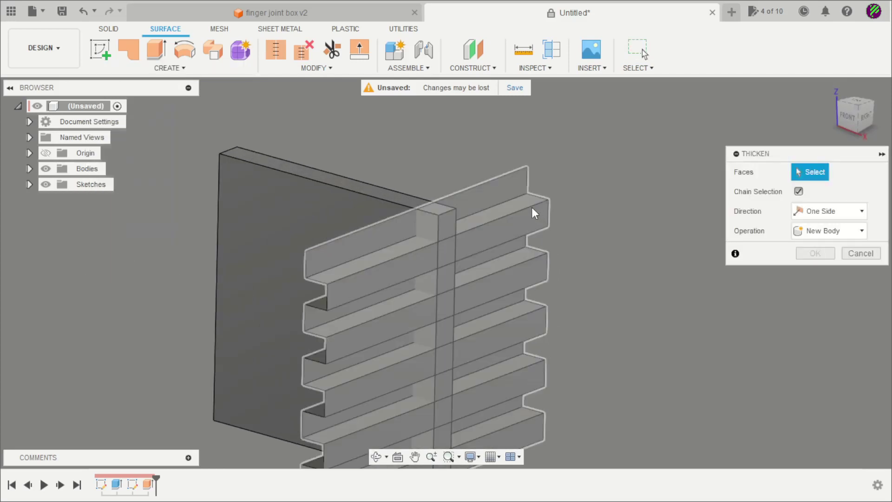
pyautogui.click(532, 207)
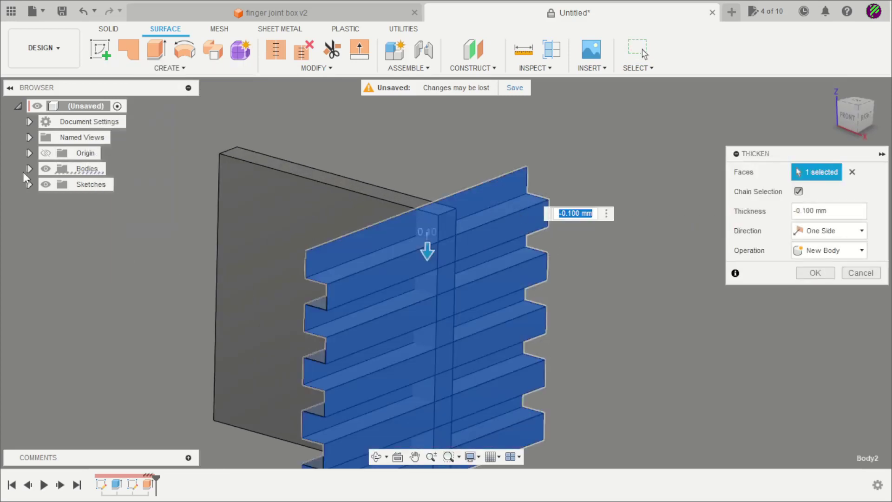
pyautogui.click(30, 169)
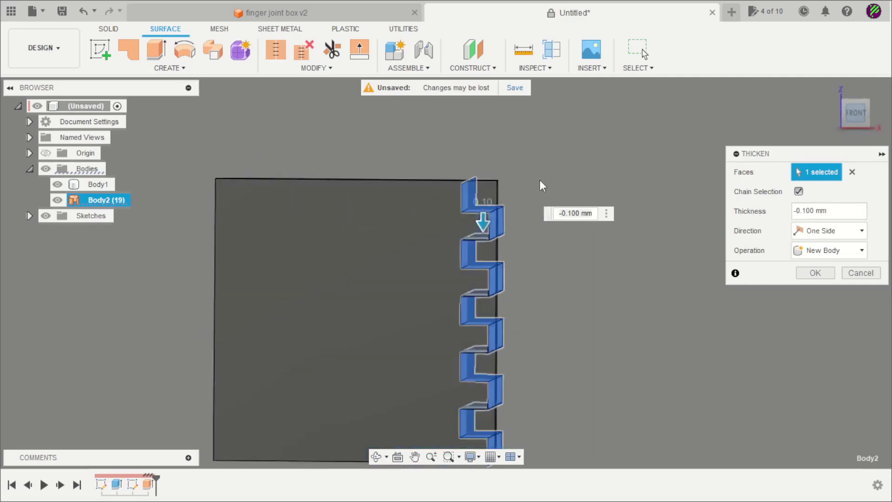
pyautogui.scroll(2, 478, 209)
pyautogui.scroll(2, 481, 206)
pyautogui.scroll(2, 484, 211)
pyautogui.moveTo(478, 281); pyautogui.dragTo(479, 288)
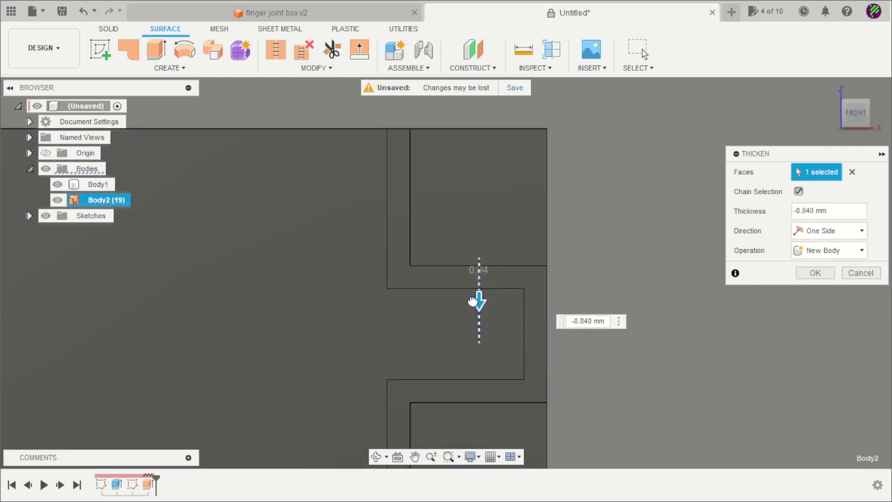
pyautogui.moveTo(472, 301); pyautogui.dragTo(478, 297)
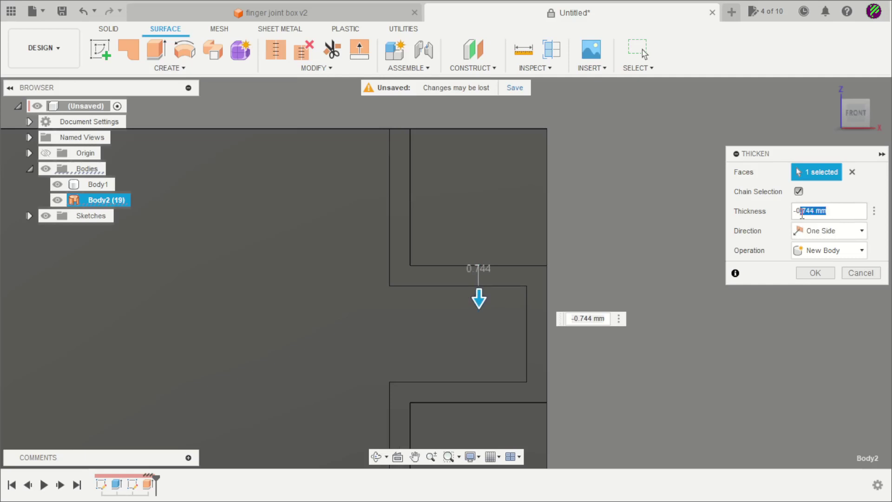
pyautogui.press('Return')
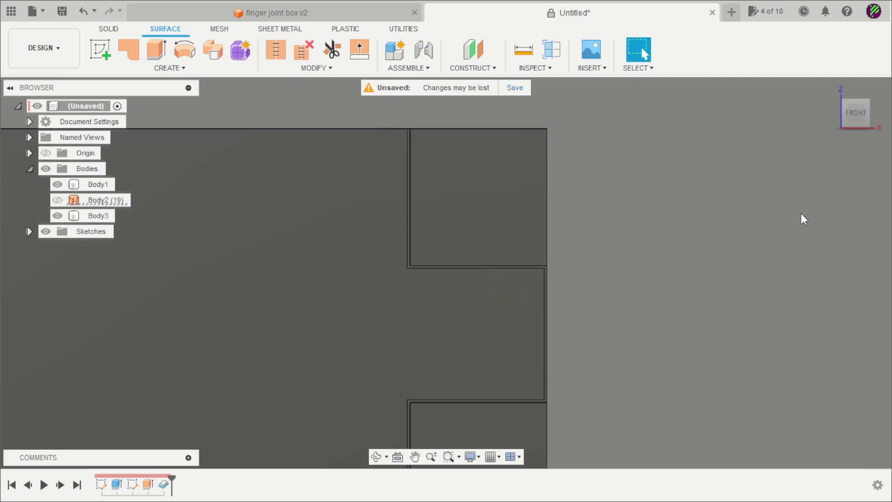
pyautogui.scroll(-2, 678, 221)
pyautogui.scroll(-2, 640, 223)
pyautogui.scroll(-2, 640, 223)
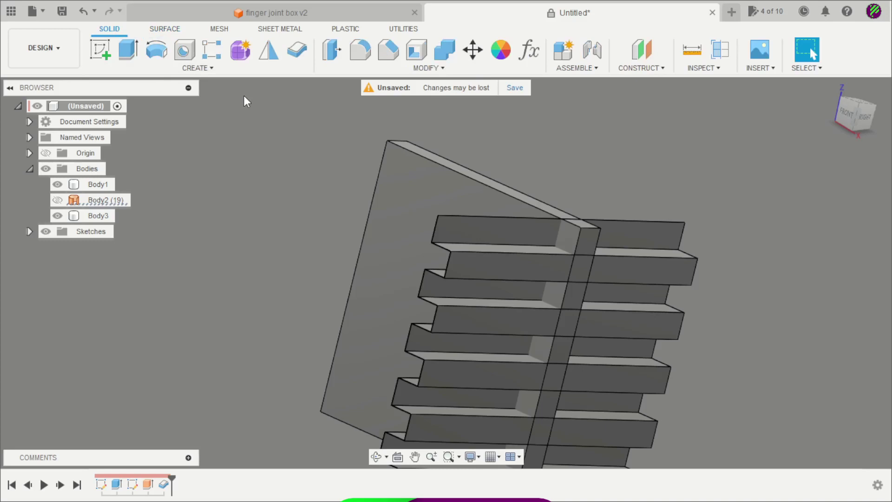
# Split plate Body1 using the thickened slat Body3 as the splitting tool.
pyautogui.click(422, 67)
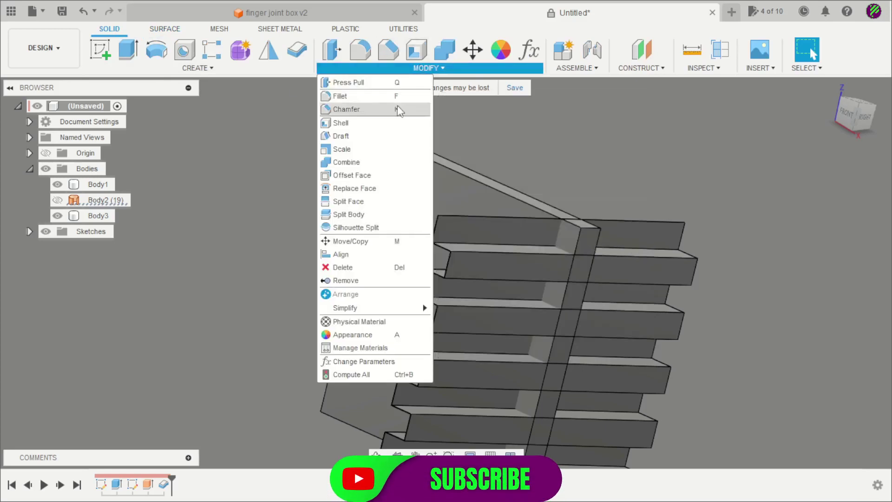
pyautogui.click(348, 214)
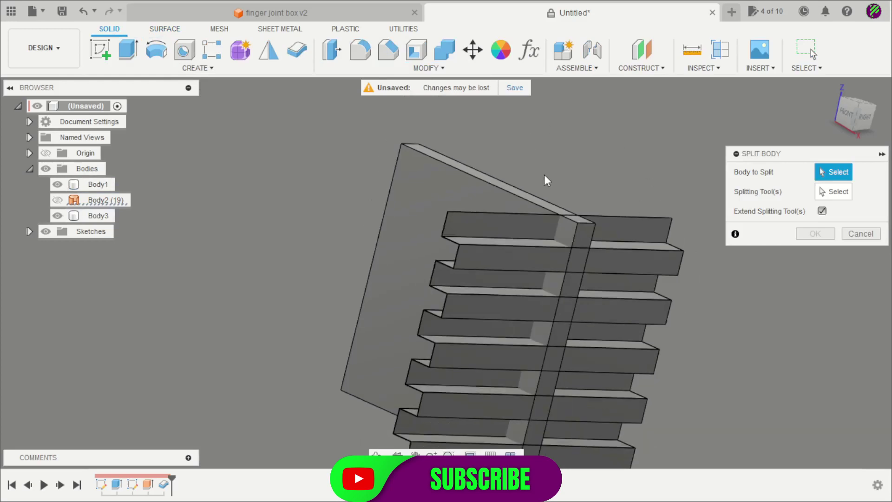
pyautogui.click(424, 182)
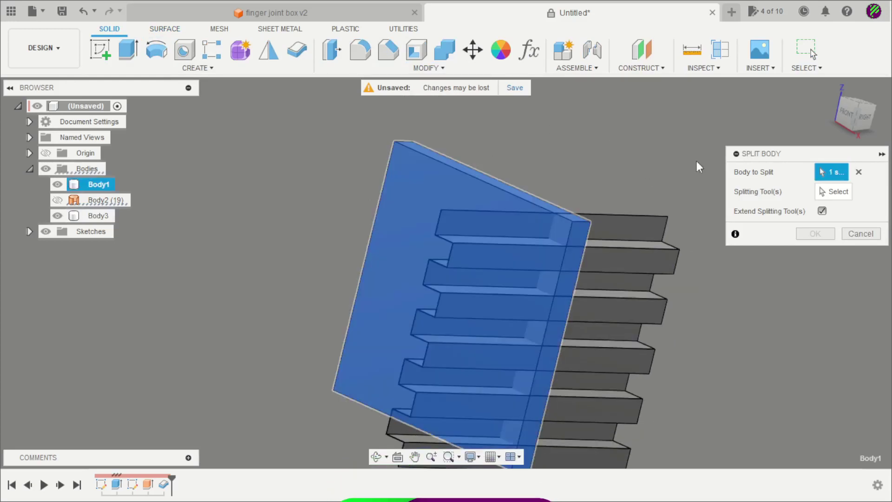
pyautogui.click(836, 194)
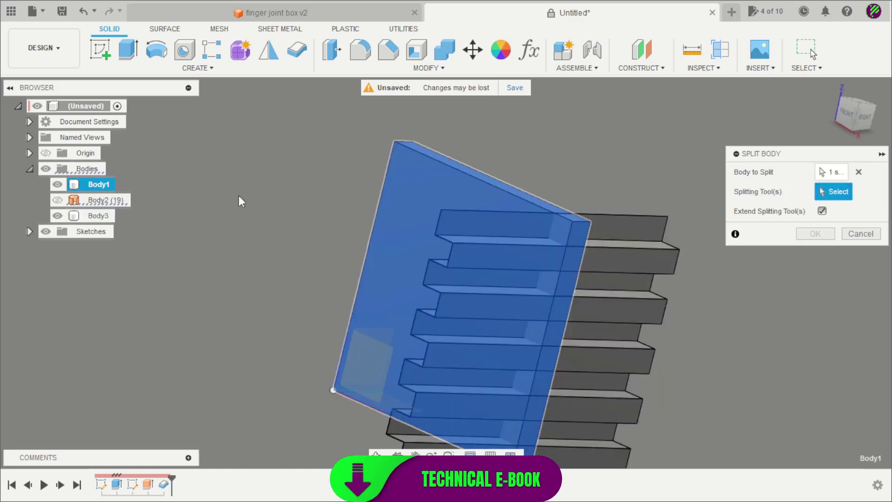
pyautogui.click(98, 215)
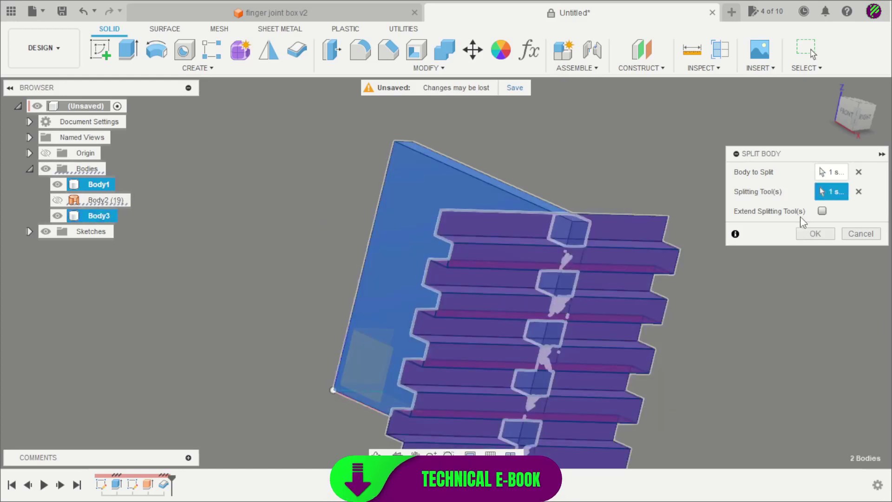
pyautogui.click(815, 234)
pyautogui.scroll(-2, 693, 179)
pyautogui.scroll(-1, 641, 166)
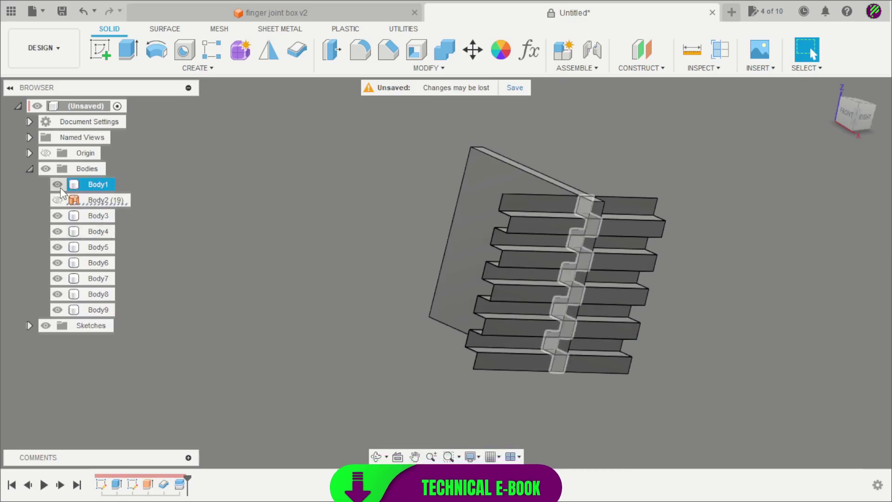
pyautogui.scroll(2, 448, 182)
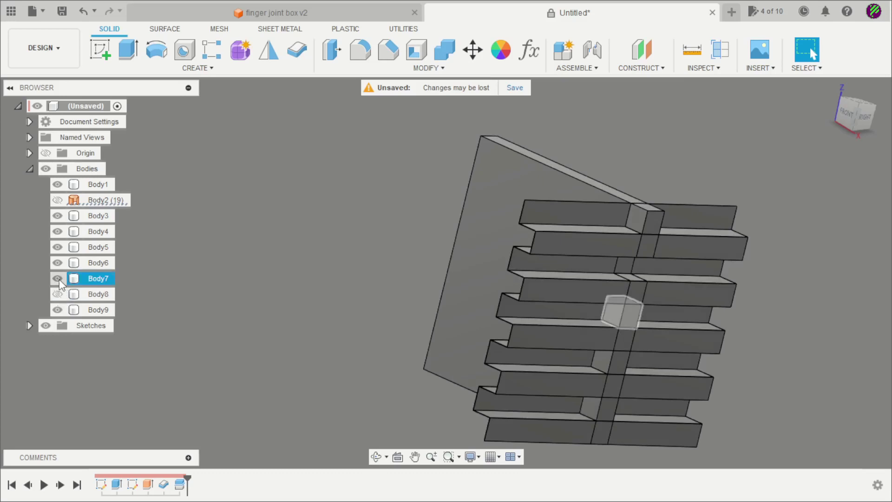
# Hide slat body Body3 and orbit to show the notched panel's top face.
pyautogui.click(60, 222)
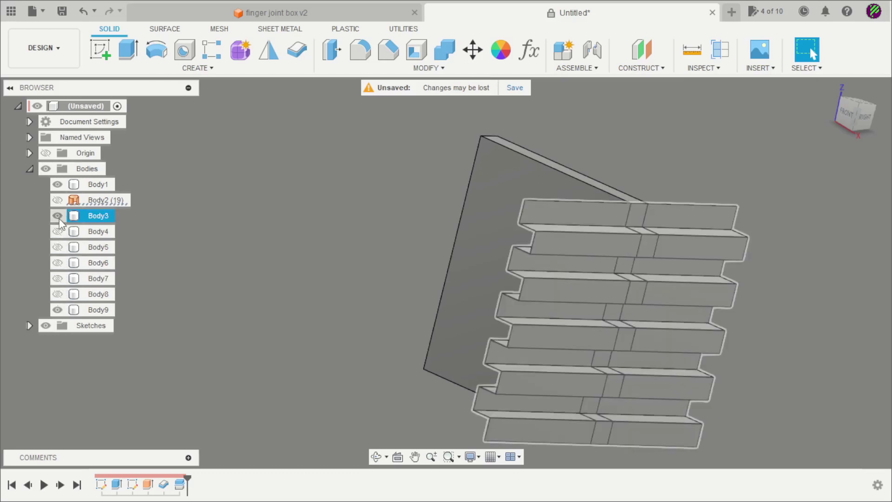
pyautogui.click(59, 218)
pyautogui.click(59, 186)
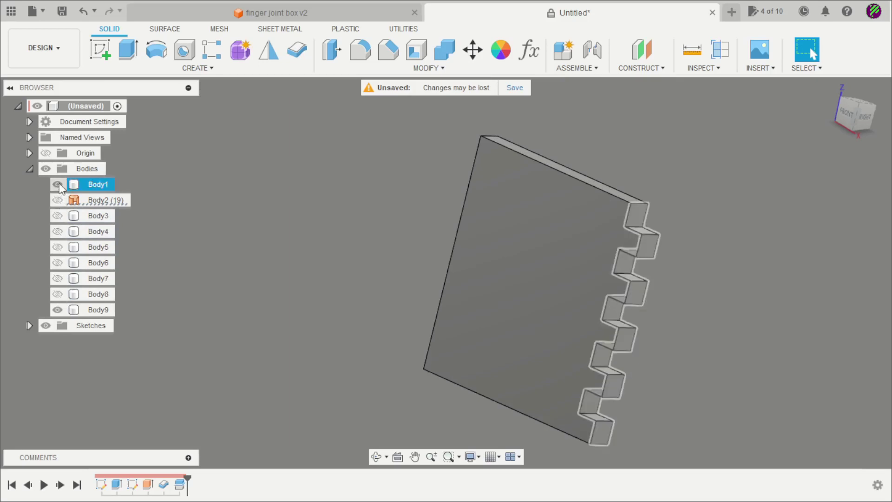
pyautogui.click(666, 215)
pyautogui.scroll(5, 606, 237)
pyautogui.scroll(2, 606, 255)
pyautogui.scroll(2, 624, 241)
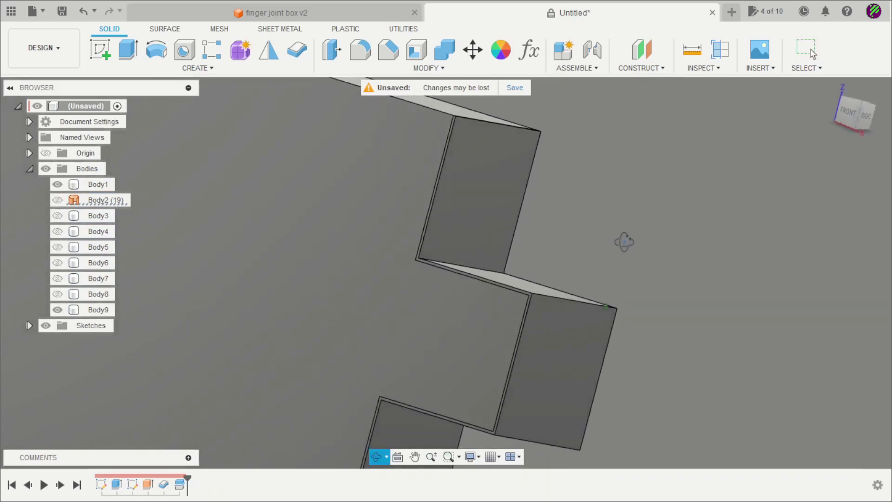
pyautogui.moveTo(624, 242)
pyautogui.keyDown('shift'); pyautogui.mouseDown(button='middle')
pyautogui.moveTo(615, 224)
pyautogui.moveTo(604, 232)
pyautogui.mouseUp(button='middle'); pyautogui.keyUp('shift')
pyautogui.scroll(-5, 604, 231)
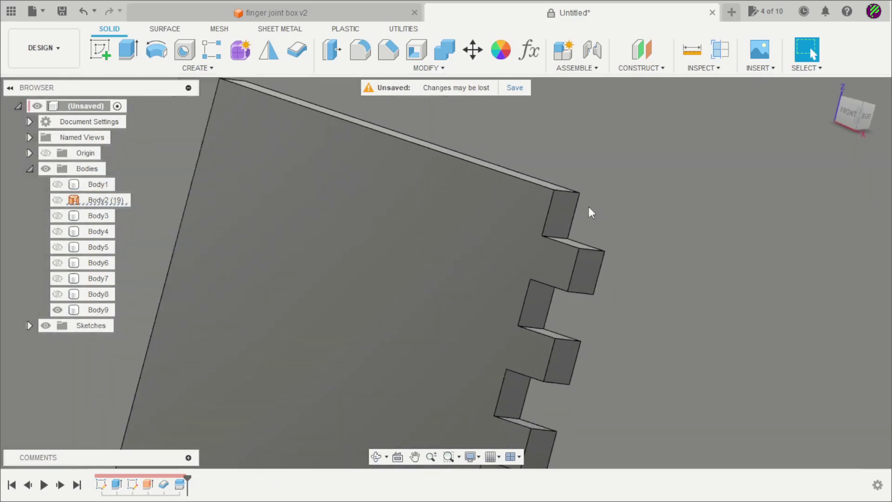
pyautogui.scroll(-3, 562, 195)
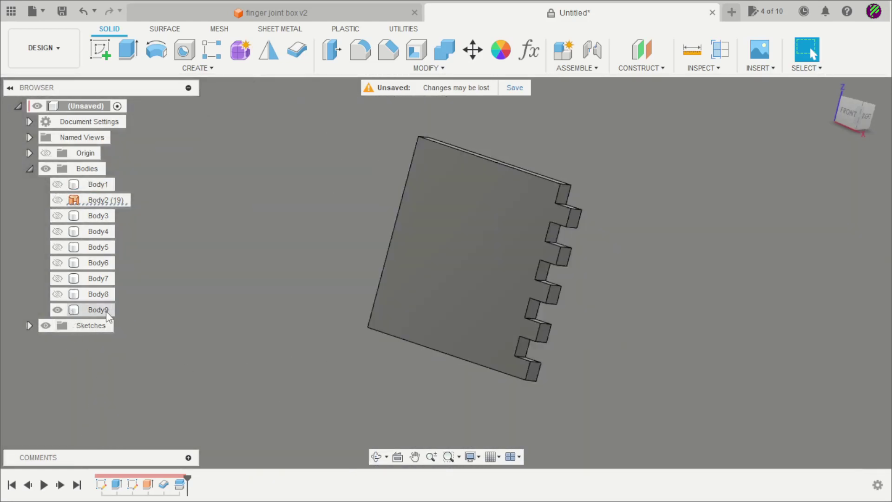
pyautogui.moveTo(167, 333)
pyautogui.keyDown('shift'); pyautogui.mouseDown(button='middle')
pyautogui.moveTo(267, 343)
pyautogui.moveTo(361, 295)
pyautogui.moveTo(272, 353)
pyautogui.moveTo(273, 383)
pyautogui.mouseUp(button='middle'); pyautogui.keyUp('shift')
pyautogui.keyDown('shift'); pyautogui.moveTo(60, 343); pyautogui.dragTo(301, 279, button='middle'); pyautogui.keyUp('shift')
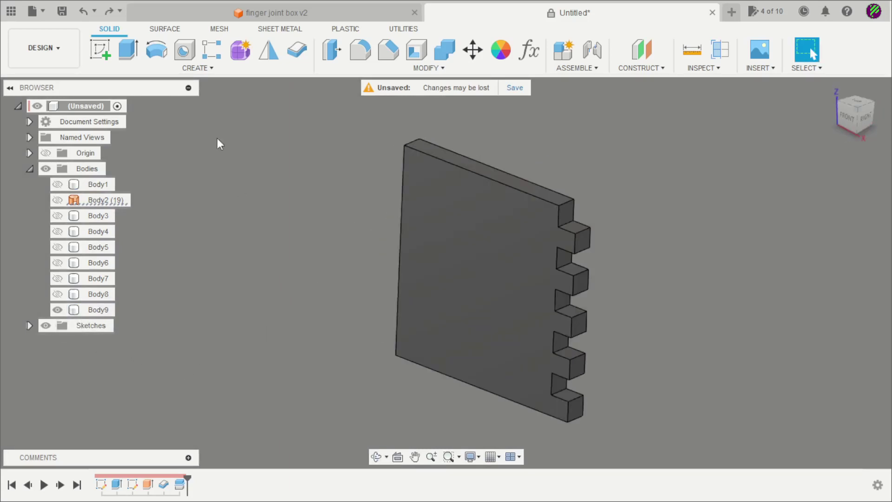
# Mirror Body9 across the plane at its edge, joining both halves.
pyautogui.click(269, 54)
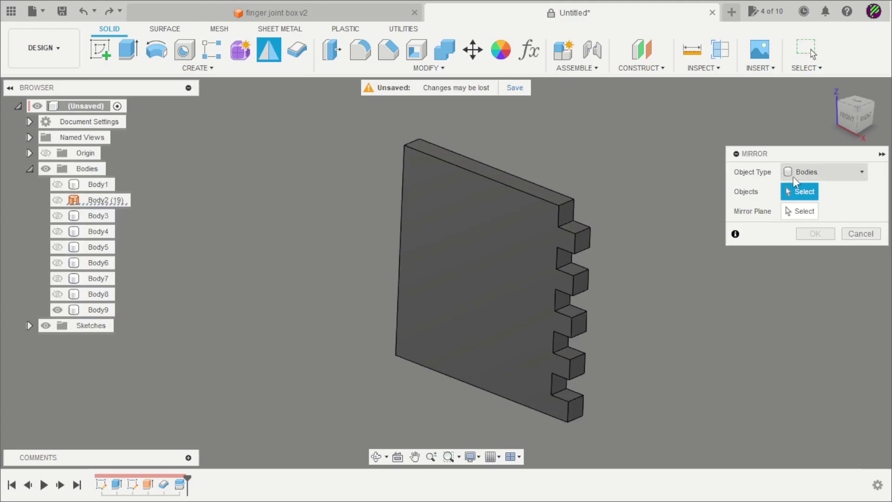
pyautogui.click(571, 273)
pyautogui.click(799, 213)
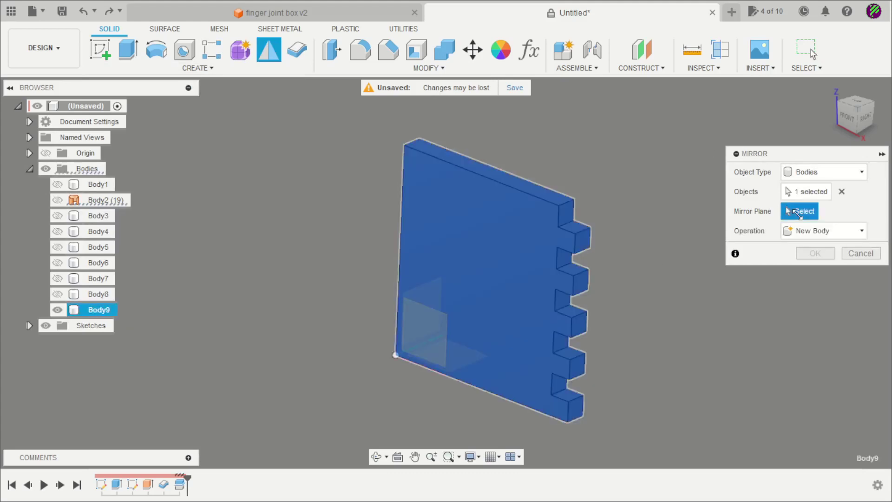
pyautogui.scroll(-5, 487, 318)
pyautogui.click(476, 292)
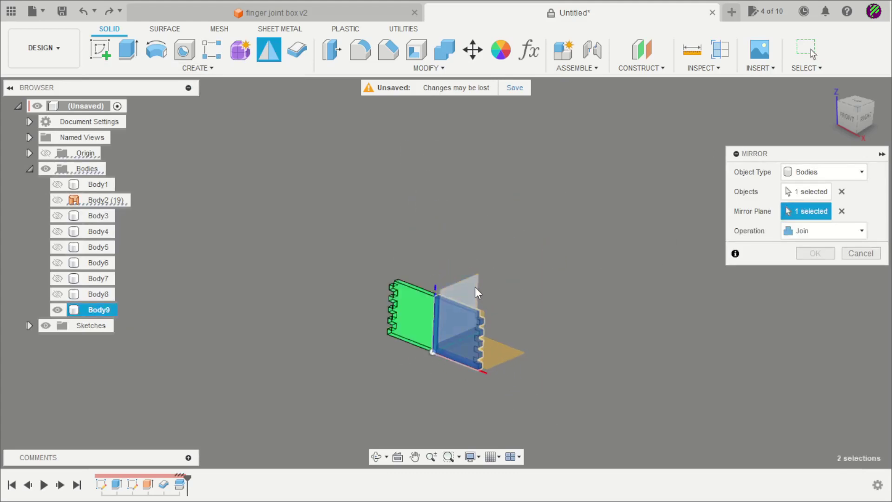
pyautogui.scroll(4, 453, 307)
pyautogui.scroll(2, 457, 308)
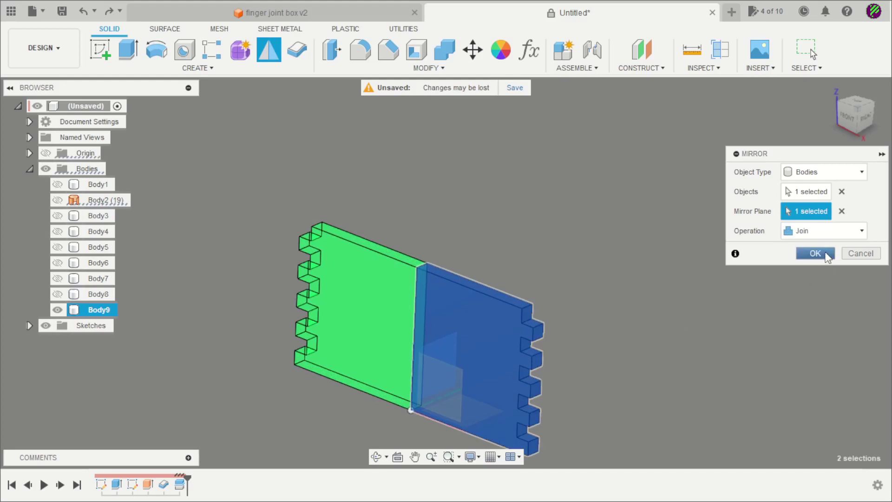
pyautogui.click(815, 253)
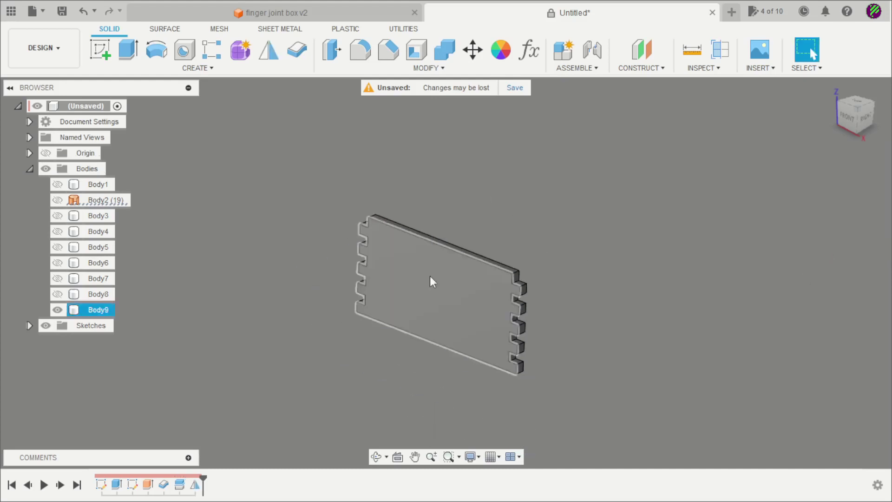
pyautogui.moveTo(432, 279)
pyautogui.keyDown('shift'); pyautogui.mouseDown(button='middle')
pyautogui.moveTo(376, 337)
pyautogui.moveTo(376, 385)
pyautogui.mouseUp(button='middle'); pyautogui.keyUp('shift')
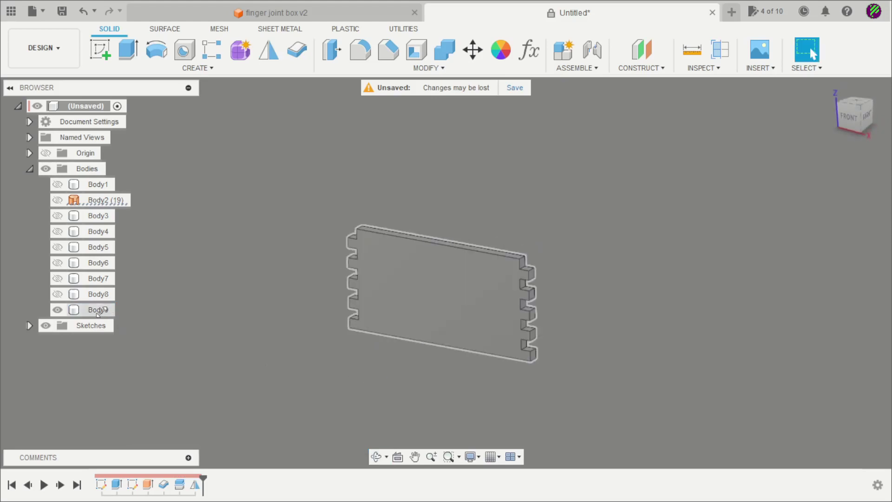
# Convert Body9 into Component1:1 and ground it.
pyautogui.click(105, 311)
pyautogui.rightClick(104, 312)
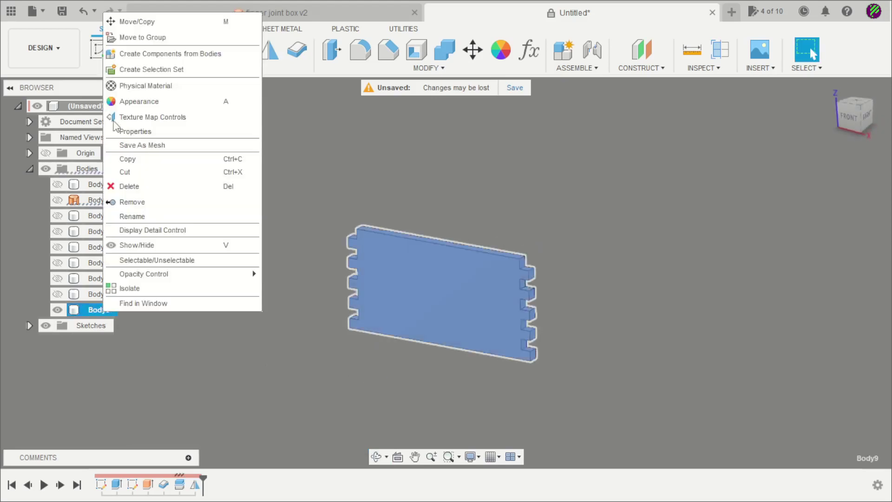
pyautogui.click(160, 55)
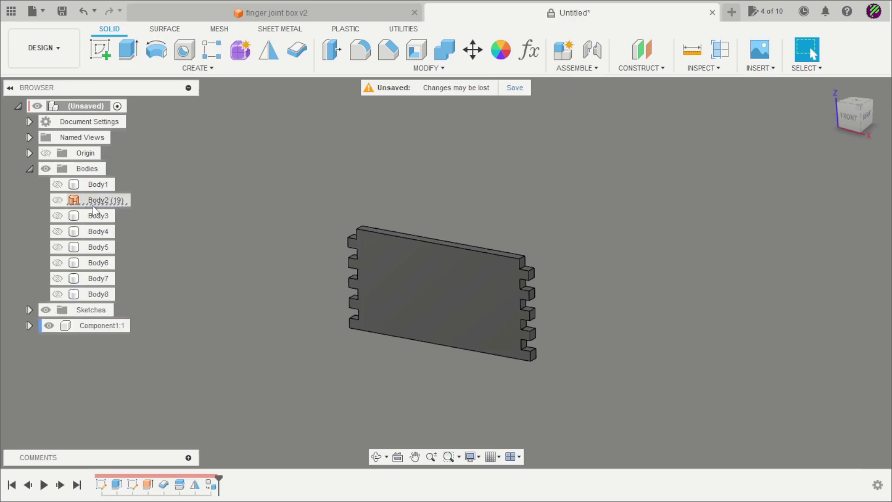
pyautogui.click(30, 169)
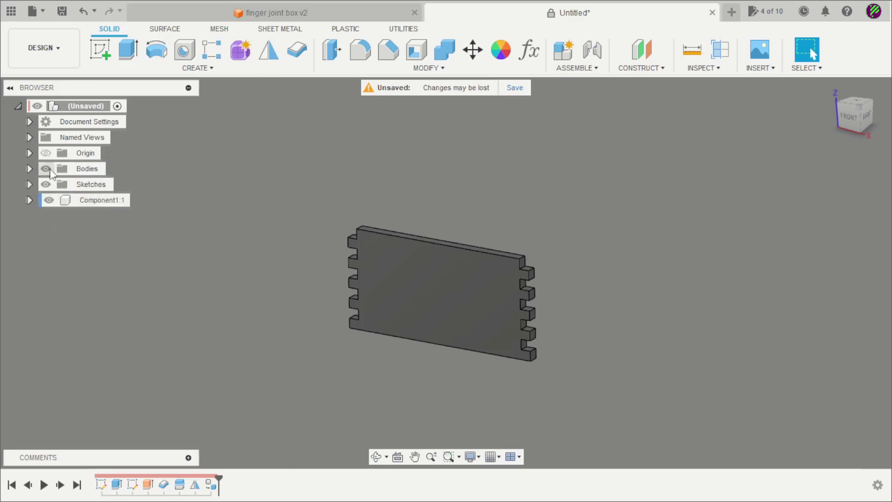
pyautogui.click(85, 205)
pyautogui.rightClick(85, 205)
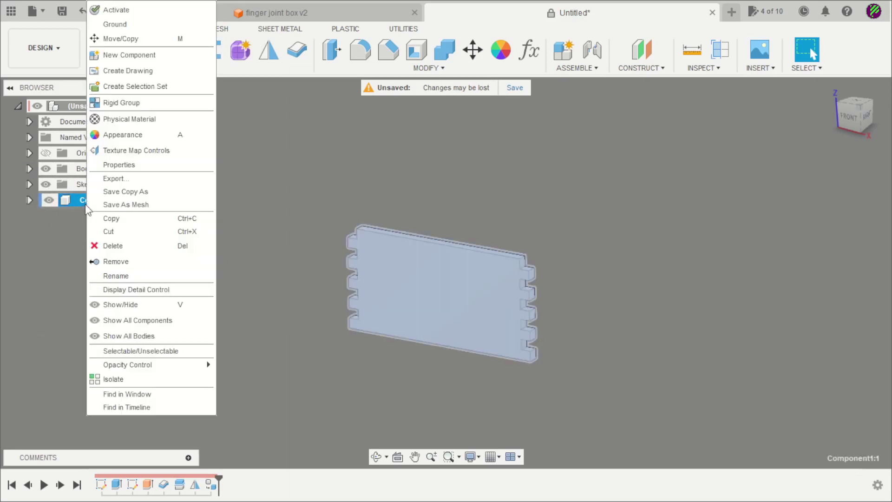
pyautogui.click(125, 26)
pyautogui.click(243, 261)
pyautogui.keyDown('shift'); pyautogui.moveTo(243, 262); pyautogui.dragTo(231, 295, button='middle'); pyautogui.keyUp('shift')
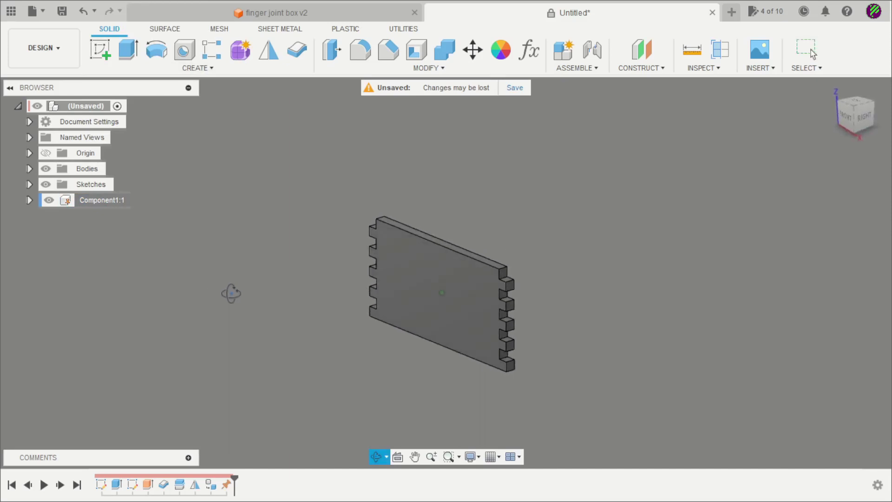
# Copy and paste Component1:1, placing the copy about 65 mm aside.
pyautogui.click(104, 201)
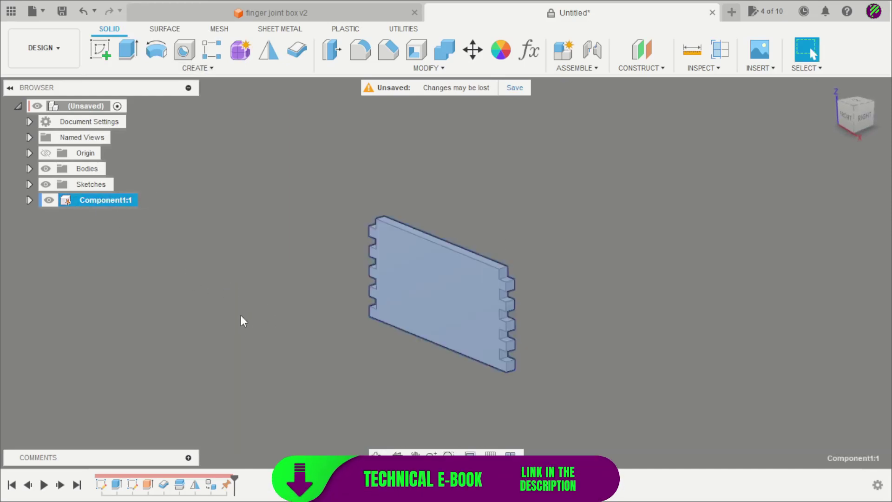
pyautogui.hotkey('ctrl', 'c')
pyautogui.hotkey('ctrl', 'v')
pyautogui.moveTo(474, 282); pyautogui.dragTo(572, 255)
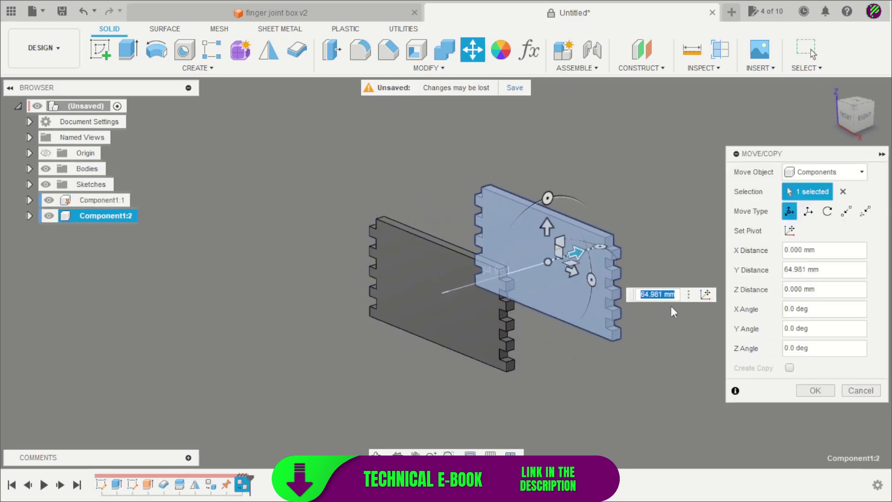
pyautogui.click(815, 390)
pyautogui.scroll(3, 590, 369)
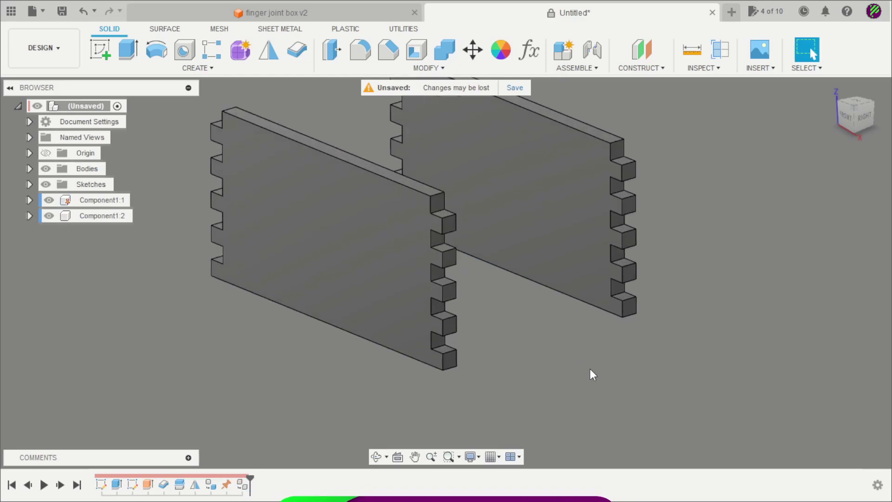
pyautogui.keyDown('shift'); pyautogui.moveTo(589, 368); pyautogui.dragTo(572, 365, button='middle'); pyautogui.keyUp('shift')
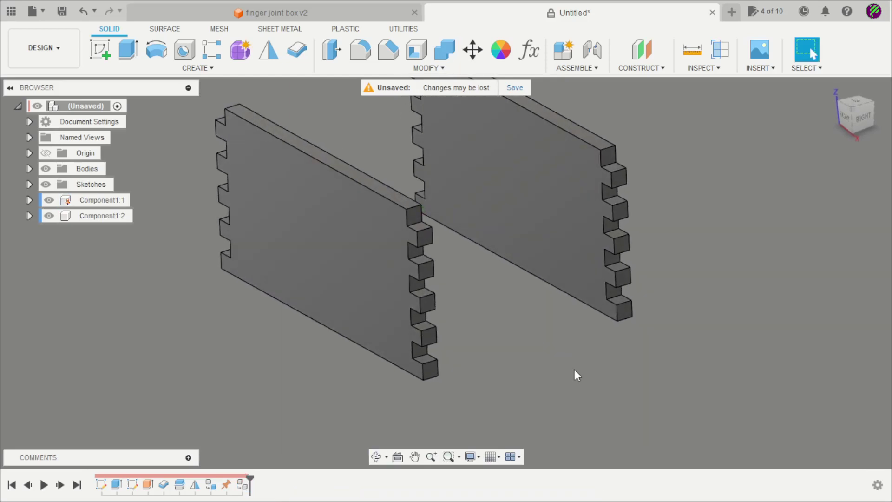
# Joint the first two panels corner-to-corner at -90 degrees so their fingers interlock.
pyautogui.press('j')
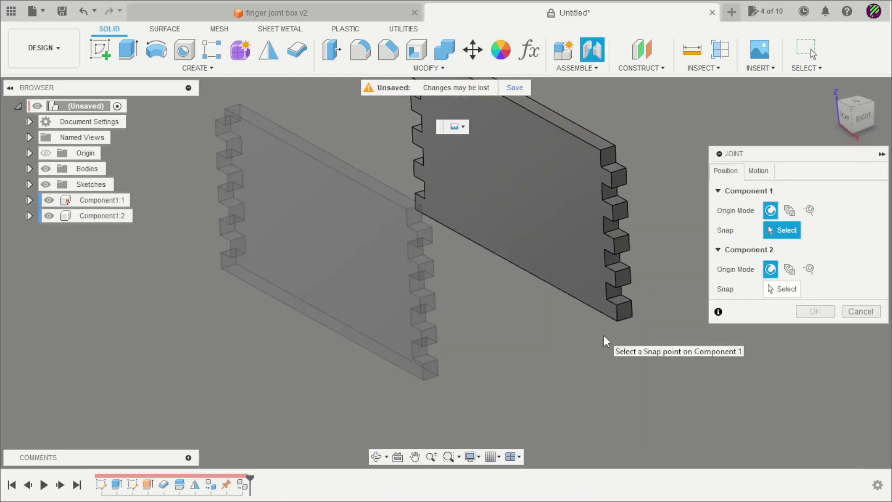
pyautogui.keyDown('shift'); pyautogui.moveTo(603, 342); pyautogui.dragTo(558, 303, button='middle'); pyautogui.keyUp('shift')
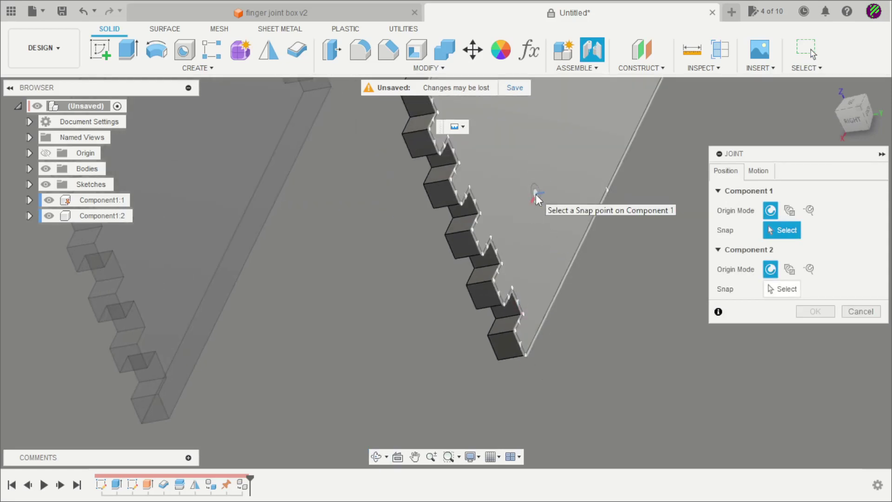
pyautogui.click(526, 355)
pyautogui.keyDown('shift'); pyautogui.moveTo(505, 352); pyautogui.dragTo(518, 340, button='middle'); pyautogui.keyUp('shift')
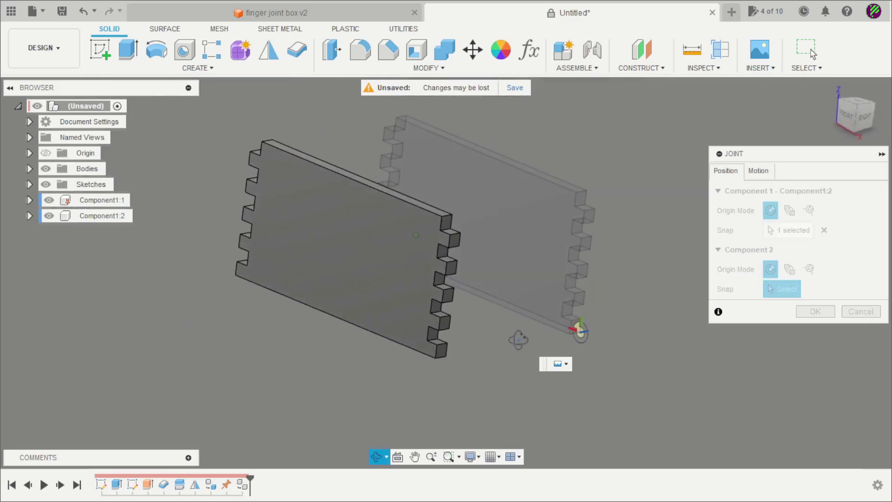
pyautogui.scroll(3, 453, 206)
pyautogui.scroll(5, 442, 193)
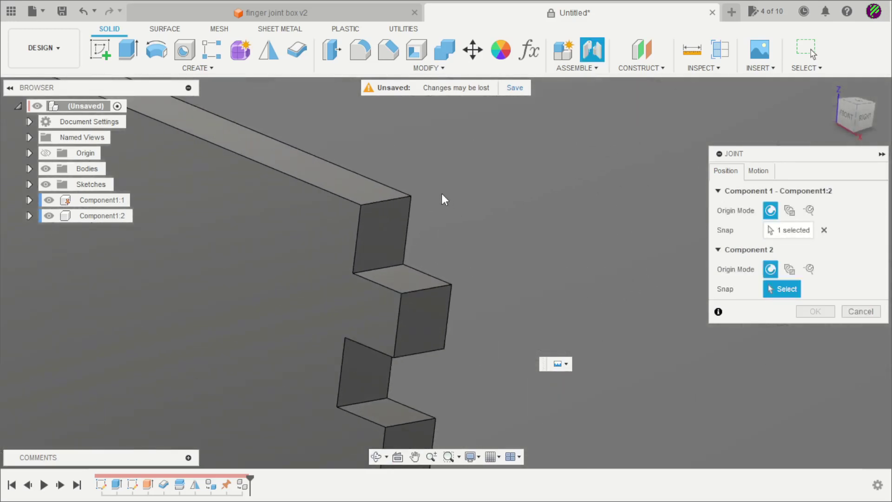
pyautogui.click(367, 213)
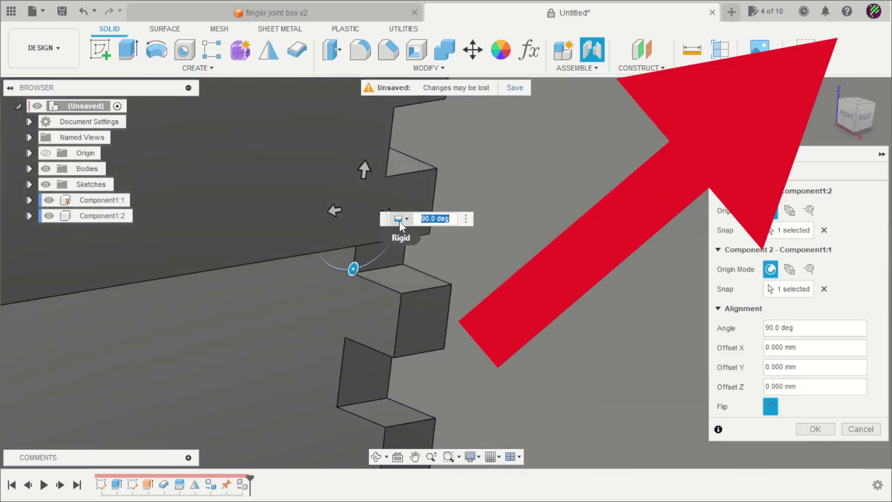
pyautogui.scroll(-5, 476, 221)
pyautogui.scroll(-2, 476, 220)
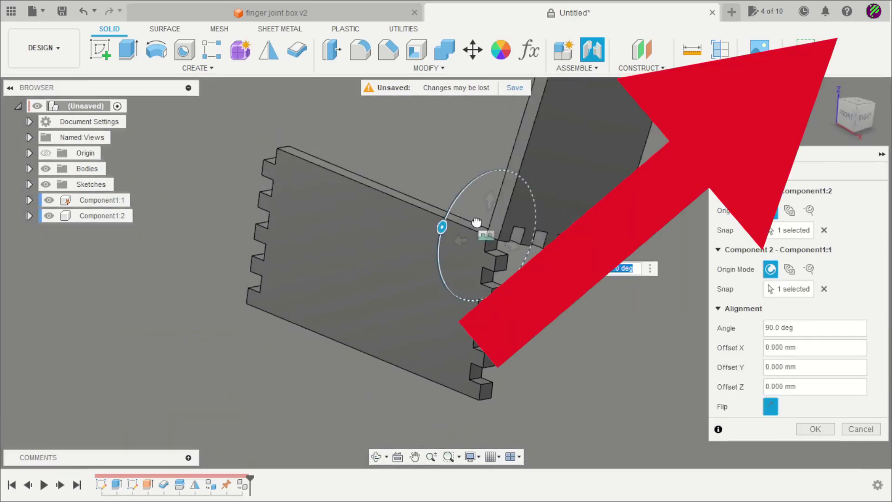
pyautogui.moveTo(476, 222); pyautogui.dragTo(493, 186)
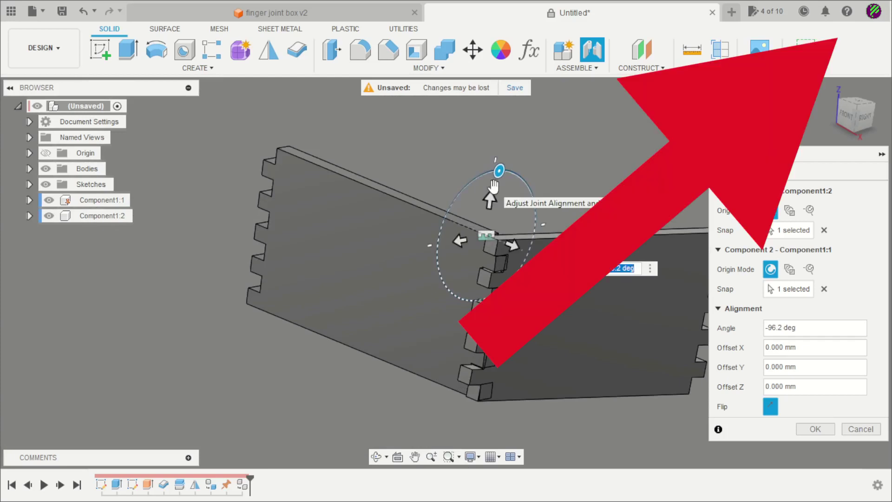
pyautogui.write('-90')
pyautogui.press('Return')
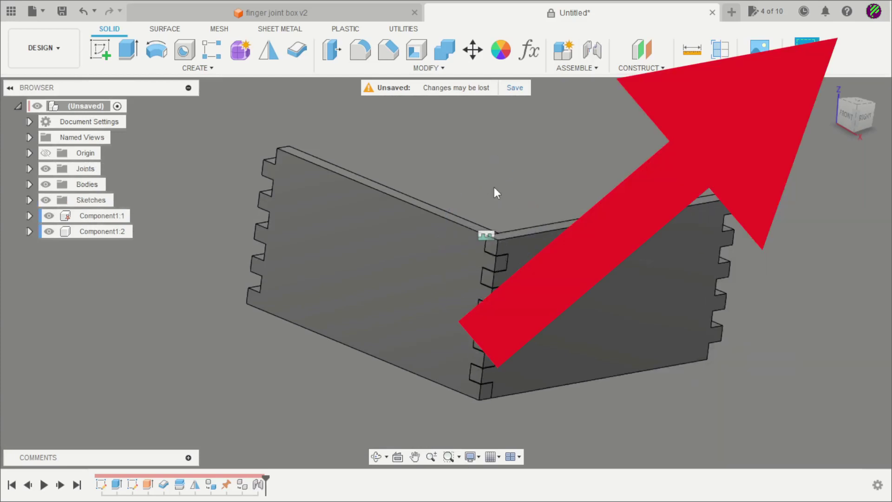
pyautogui.moveTo(494, 187)
pyautogui.keyDown('shift'); pyautogui.mouseDown(button='middle')
pyautogui.moveTo(641, 325)
pyautogui.moveTo(591, 383)
pyautogui.mouseUp(button='middle'); pyautogui.keyUp('shift')
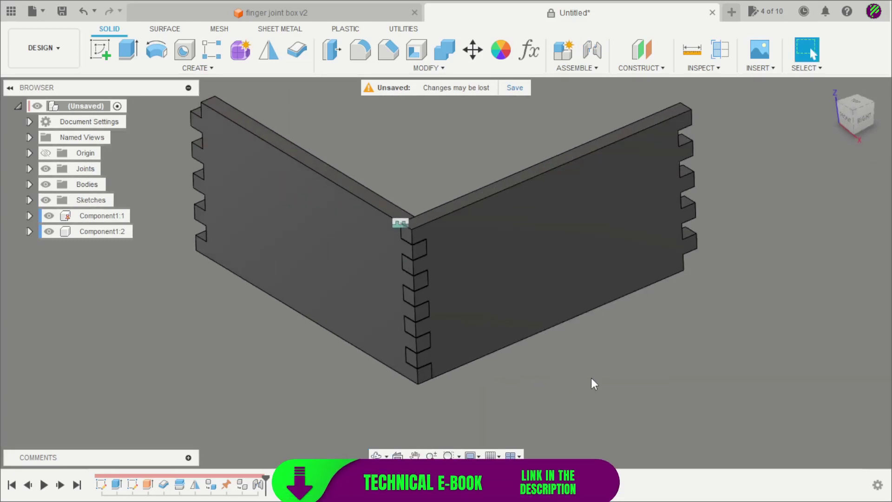
# Paste a third panel copy and place it about 116 mm away, facing the jointed corner.
pyautogui.click(293, 293)
pyautogui.hotkey('ctrl', 'v')
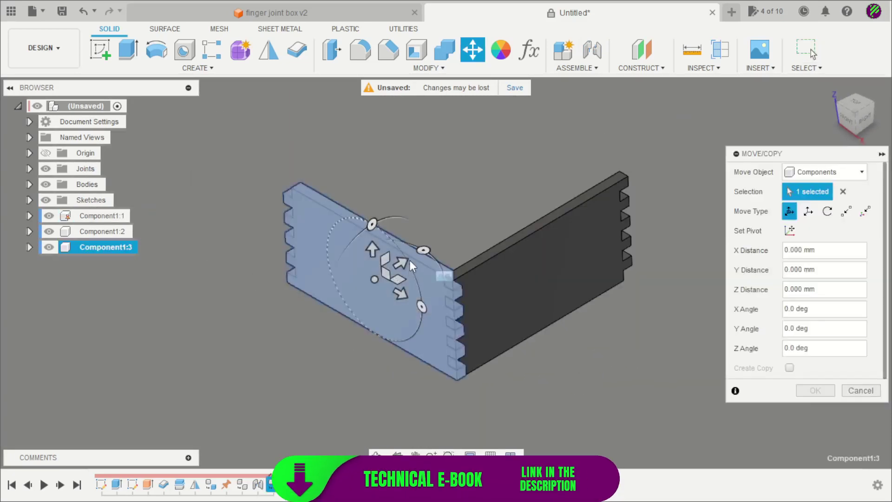
pyautogui.moveTo(404, 259); pyautogui.dragTo(604, 114)
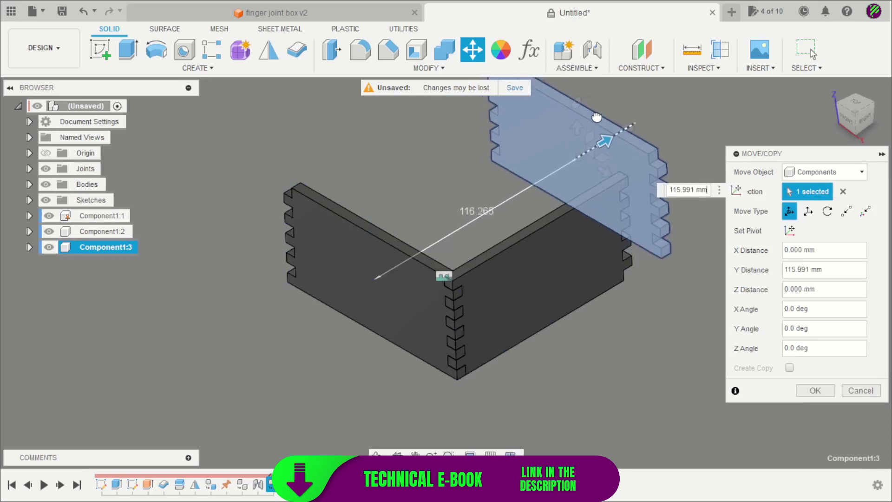
pyautogui.click(826, 388)
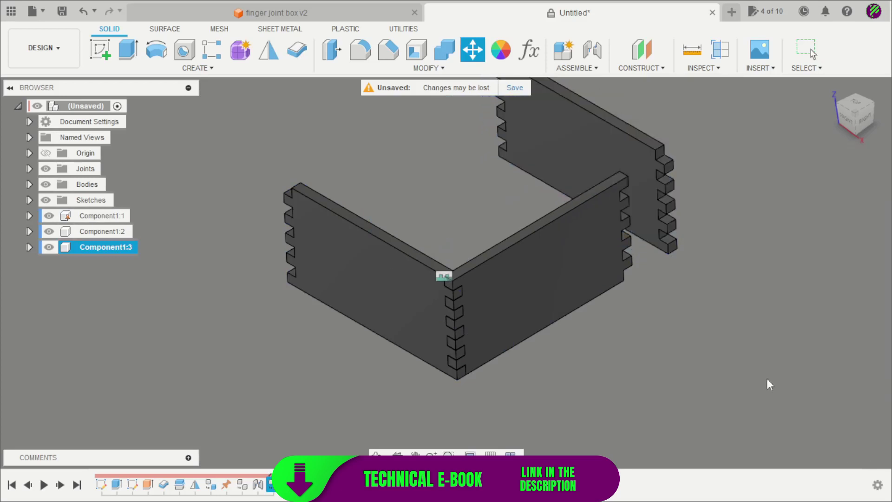
pyautogui.moveTo(698, 383)
pyautogui.keyDown('shift'); pyautogui.mouseDown(button='middle')
pyautogui.moveTo(593, 383)
pyautogui.moveTo(619, 372)
pyautogui.mouseUp(button='middle'); pyautogui.keyUp('shift')
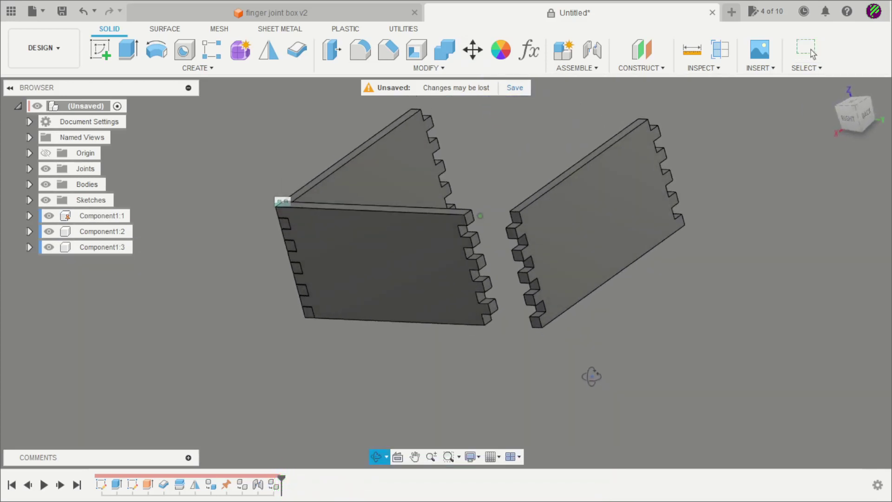
pyautogui.scroll(2, 692, 255)
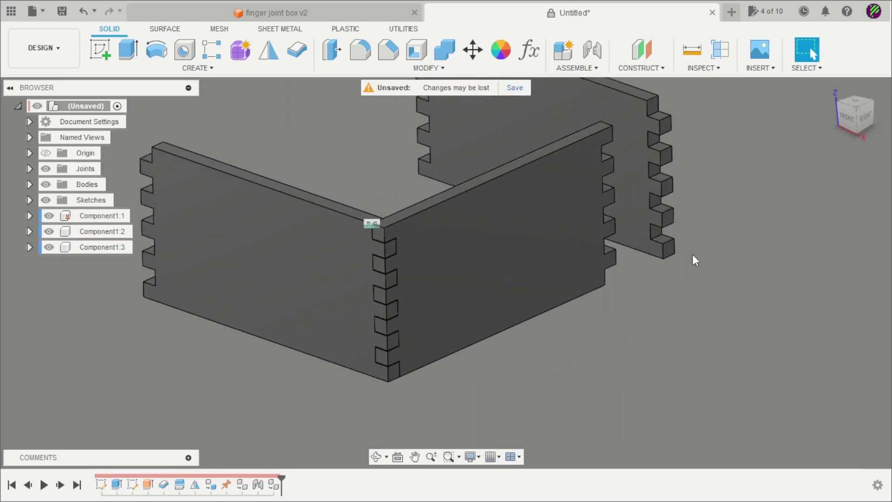
pyautogui.scroll(5, 703, 234)
# Joint a corner of Component1:3 to the matching corner of Component1:2 at -90 degrees.
pyautogui.press('j')
pyautogui.scroll(3, 546, 235)
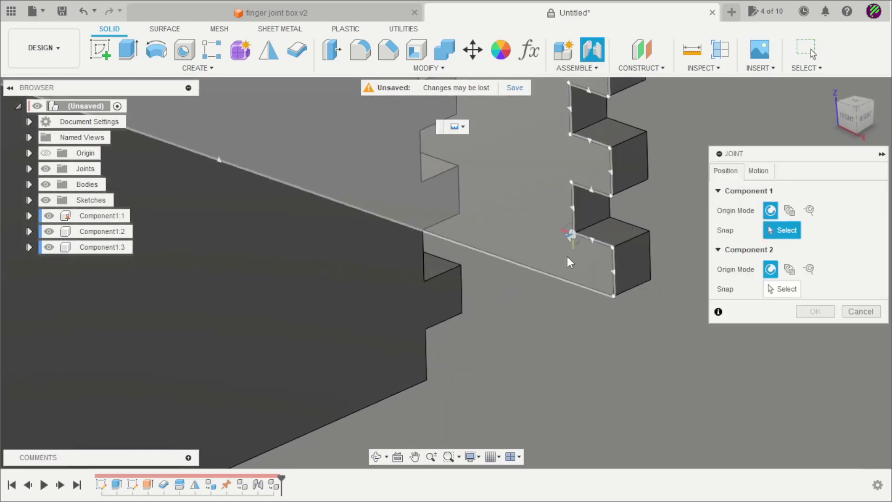
pyautogui.click(611, 297)
pyautogui.keyDown('shift'); pyautogui.moveTo(581, 298); pyautogui.dragTo(633, 315, button='middle'); pyautogui.keyUp('shift')
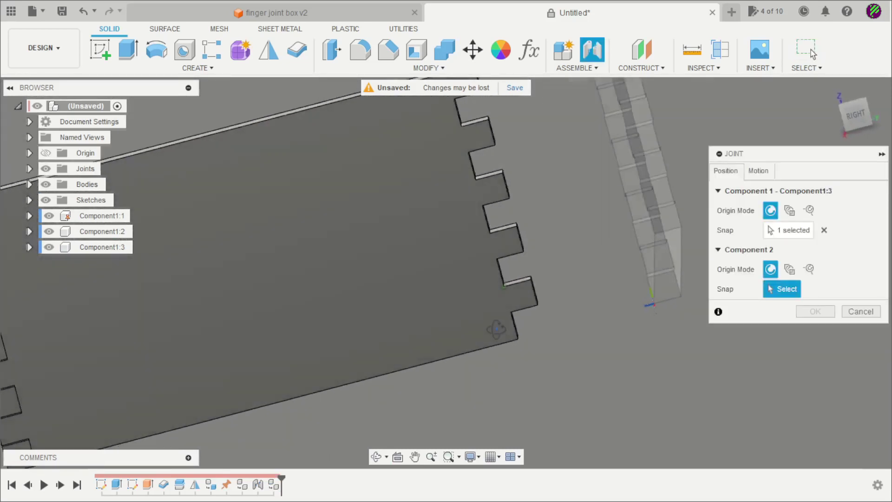
pyautogui.scroll(3, 539, 346)
pyautogui.scroll(2, 539, 345)
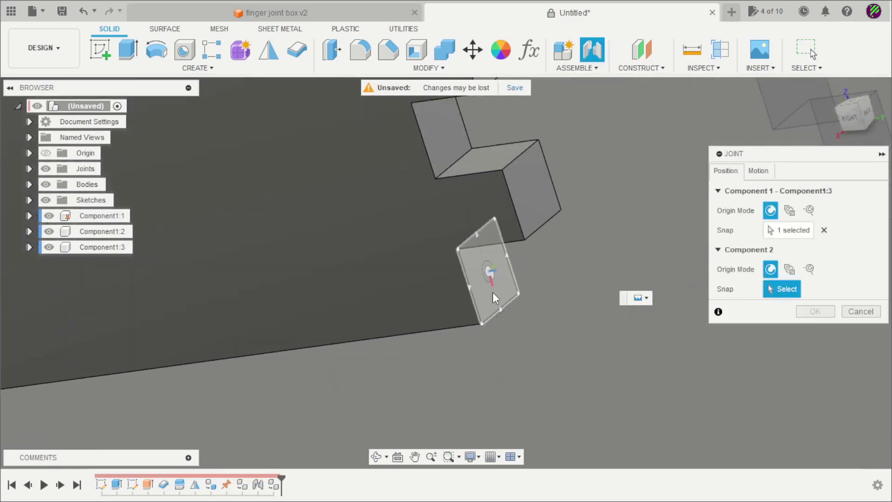
pyautogui.click(486, 314)
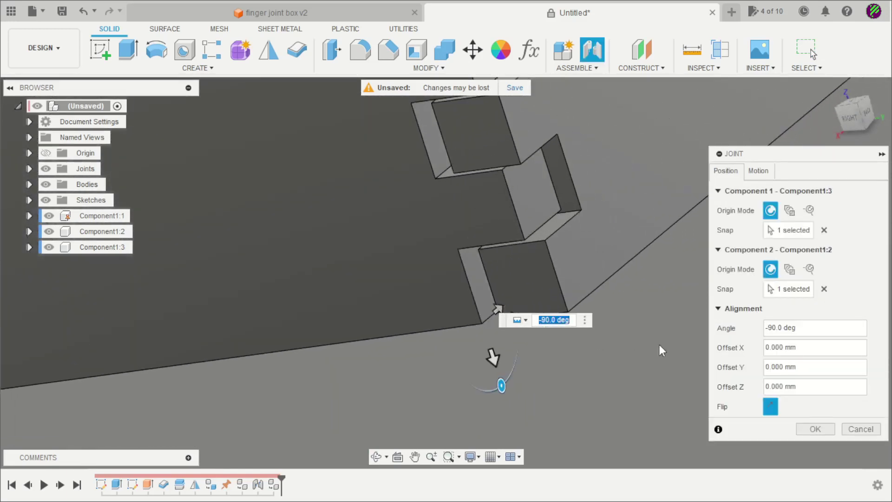
pyautogui.click(809, 429)
pyautogui.scroll(-3, 629, 346)
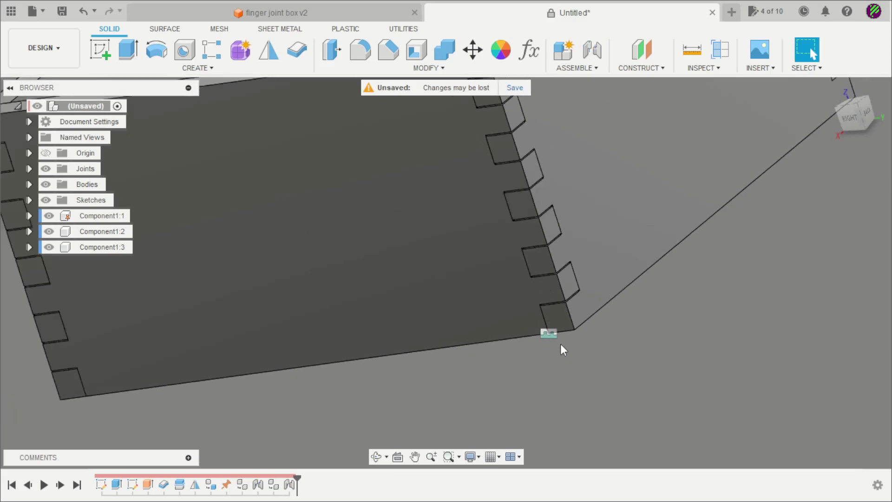
pyautogui.scroll(2, 561, 344)
pyautogui.scroll(2, 572, 316)
pyautogui.keyDown('shift'); pyautogui.moveTo(681, 353); pyautogui.dragTo(667, 337, button='middle'); pyautogui.keyUp('shift')
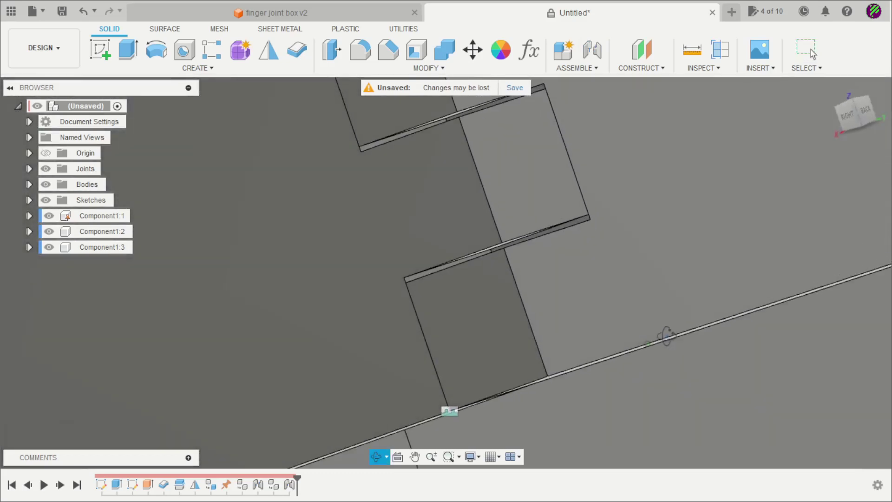
pyautogui.scroll(2, 488, 252)
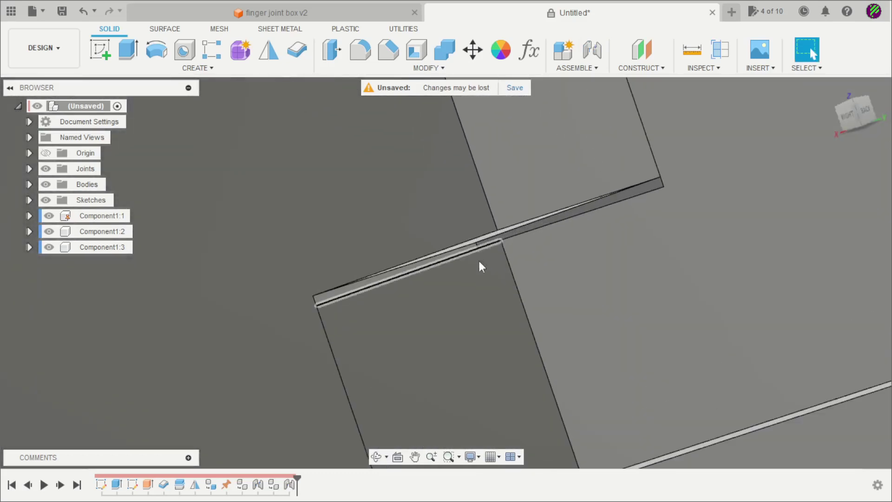
pyautogui.keyDown('shift'); pyautogui.moveTo(478, 259); pyautogui.dragTo(482, 289, button='middle'); pyautogui.keyUp('shift')
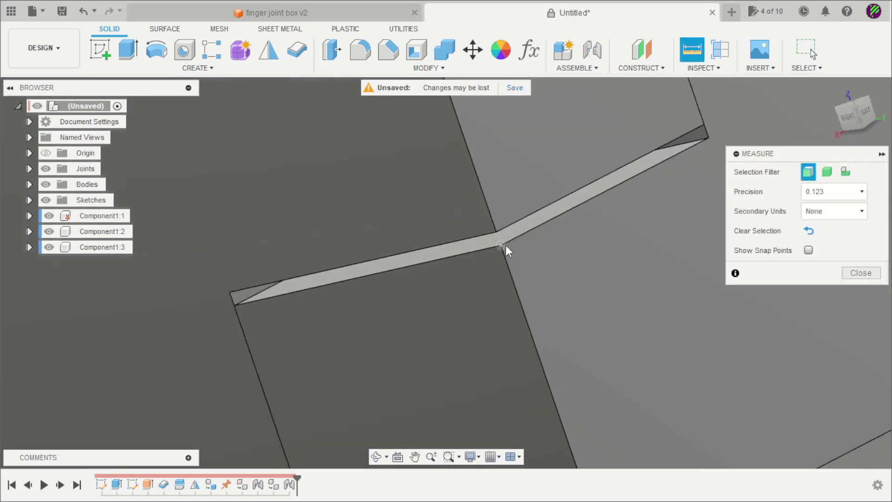
pyautogui.click(494, 242)
pyautogui.keyDown('shift'); pyautogui.moveTo(483, 293); pyautogui.dragTo(460, 252, button='middle'); pyautogui.keyUp('shift')
pyautogui.click(460, 251)
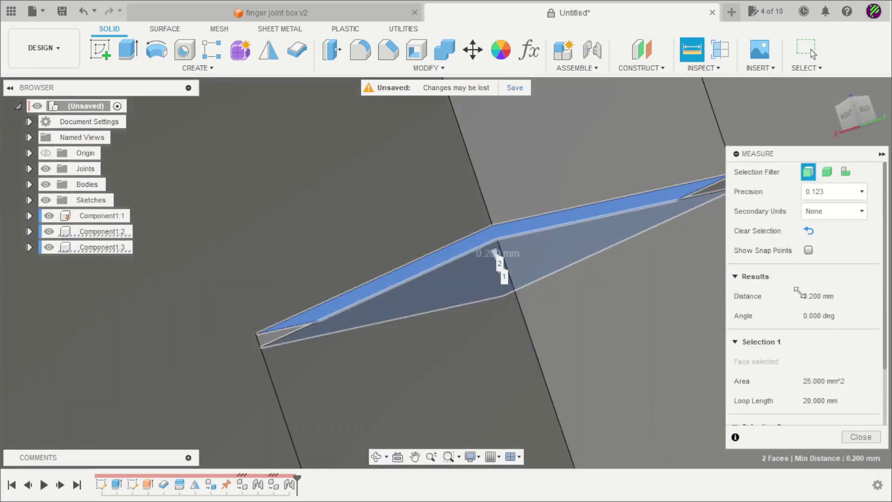
pyautogui.click(859, 438)
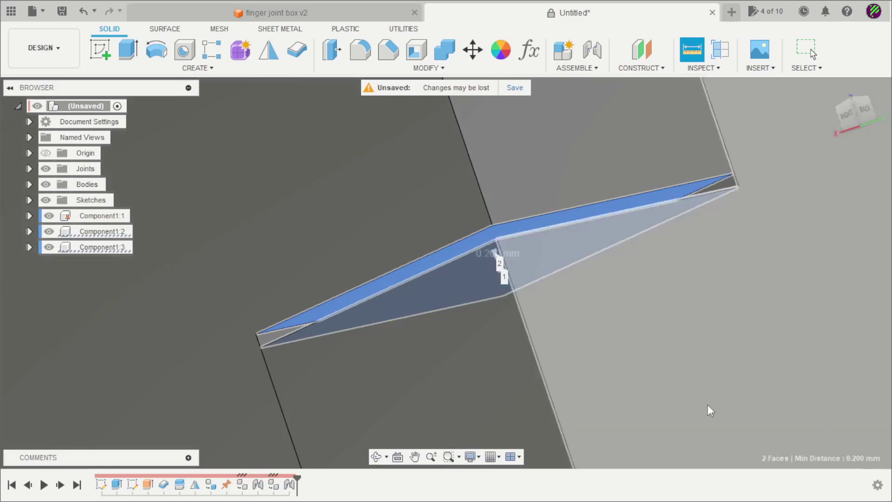
pyautogui.keyDown('shift'); pyautogui.moveTo(708, 404); pyautogui.dragTo(456, 272, button='middle'); pyautogui.keyUp('shift')
pyautogui.scroll(-5, 484, 281)
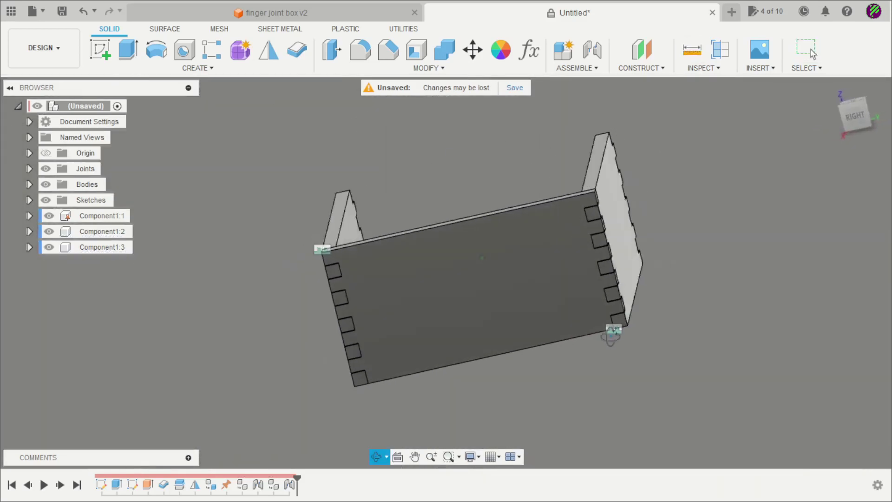
# Paste a fourth board, Component1:4, and move it 115.269 mm along Y opposite the others.
pyautogui.keyDown('shift'); pyautogui.moveTo(545, 322); pyautogui.dragTo(243, 304, button='middle'); pyautogui.keyUp('shift')
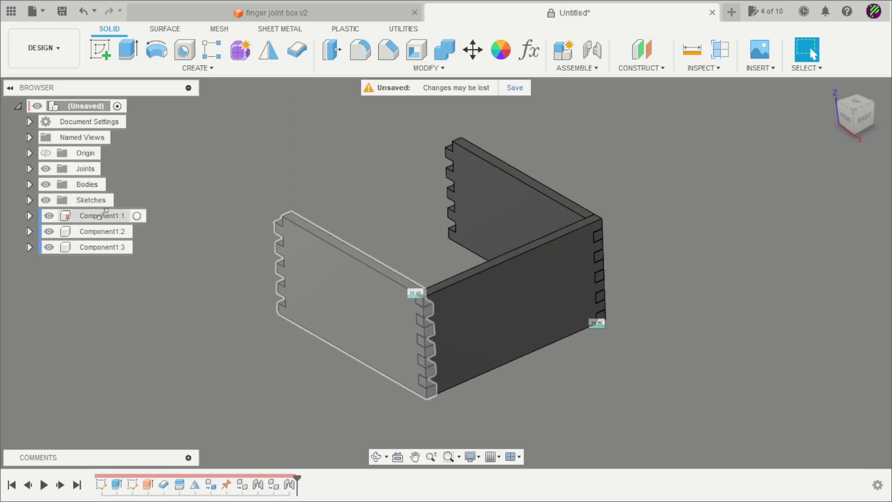
pyautogui.click(290, 226)
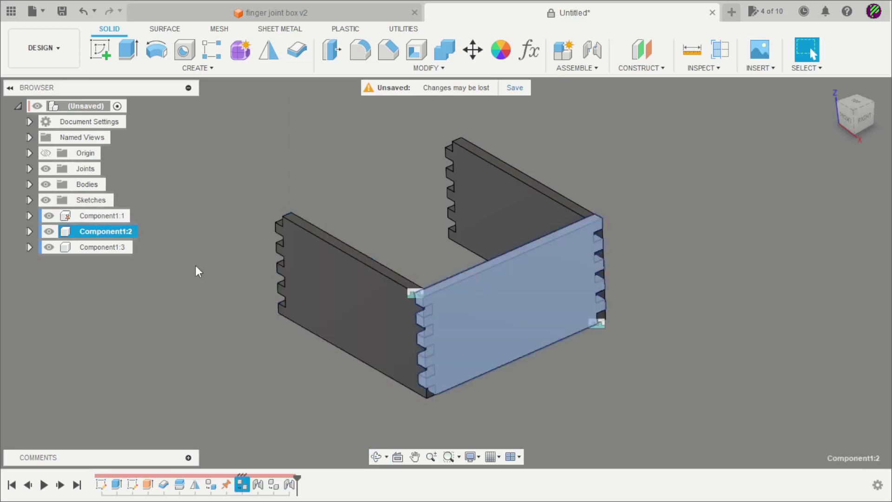
pyautogui.hotkey('ctrl', 'v')
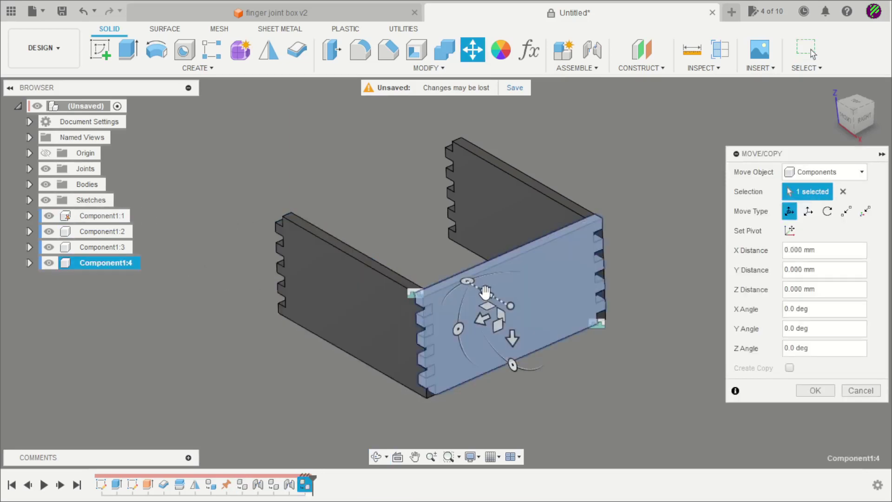
pyautogui.moveTo(487, 294); pyautogui.dragTo(316, 195)
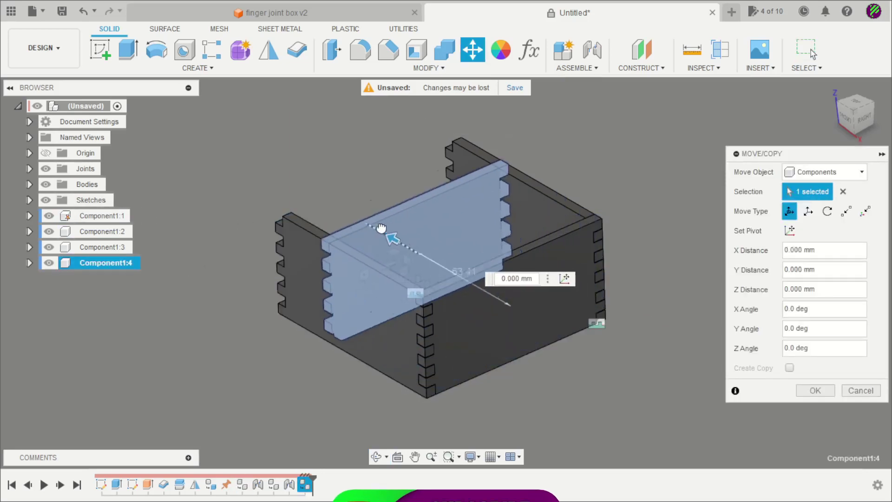
pyautogui.click(831, 394)
pyautogui.scroll(1, 193, 170)
pyautogui.scroll(5, 252, 203)
pyautogui.scroll(2, 255, 206)
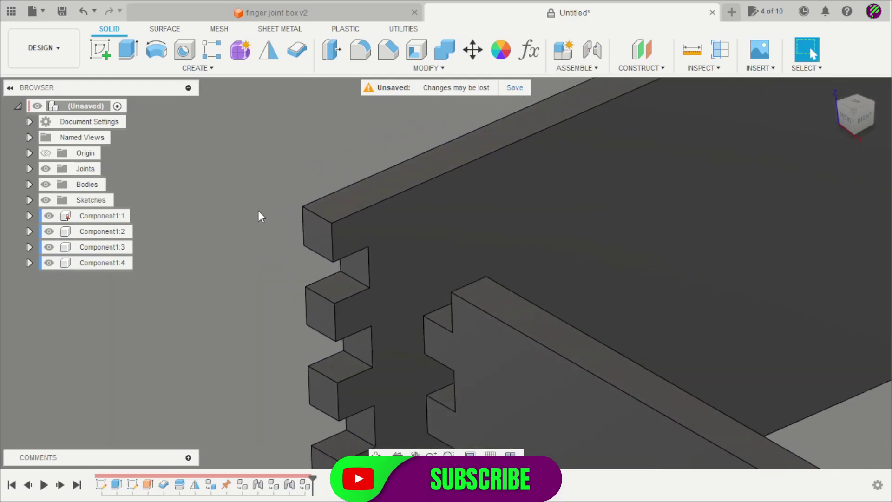
pyautogui.scroll(1, 271, 212)
pyautogui.press('j')
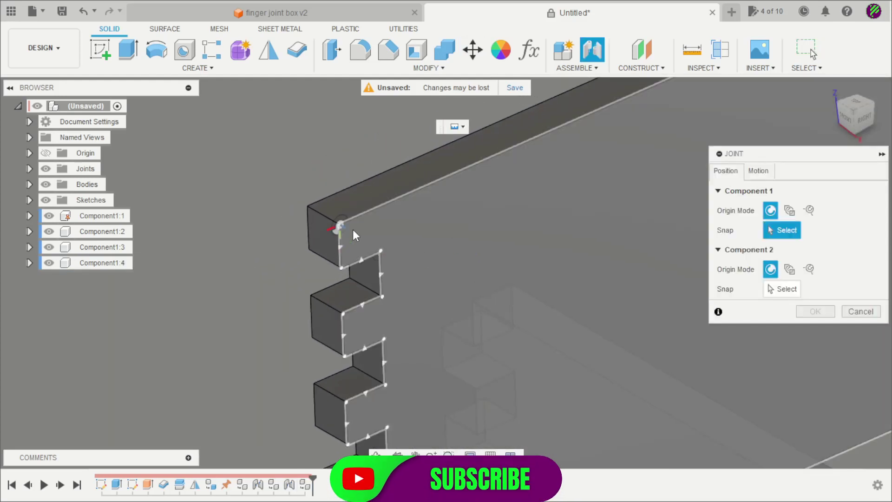
# Joint the Component1:4 corner to the Component1:1 corner at -90 degrees.
pyautogui.click(340, 225)
pyautogui.keyDown('shift'); pyautogui.moveTo(463, 281); pyautogui.dragTo(653, 344, button='middle'); pyautogui.keyUp('shift')
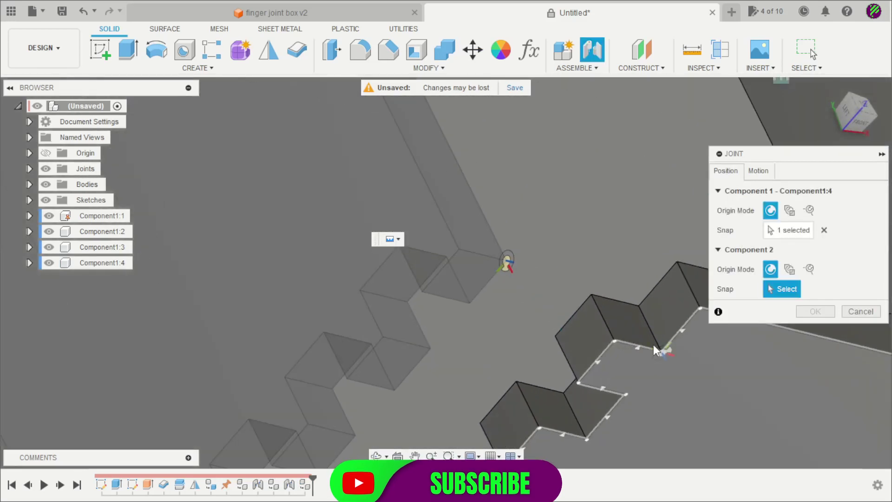
pyautogui.click(691, 310)
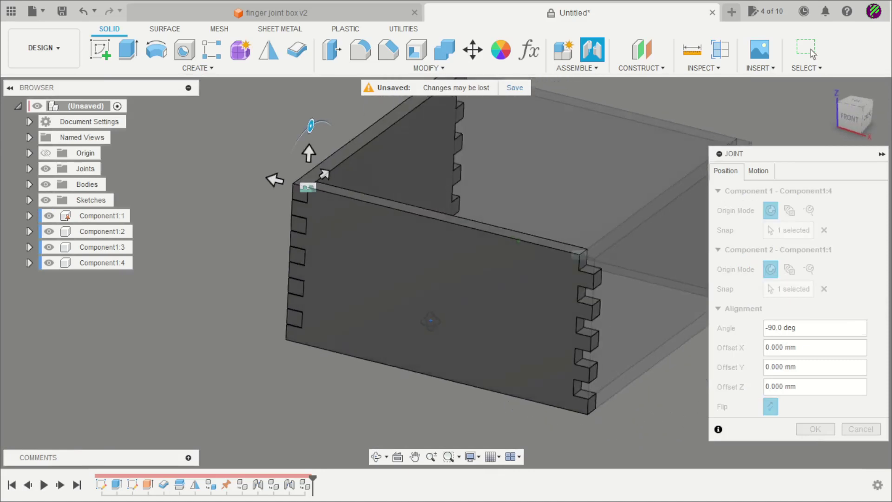
pyautogui.click(815, 429)
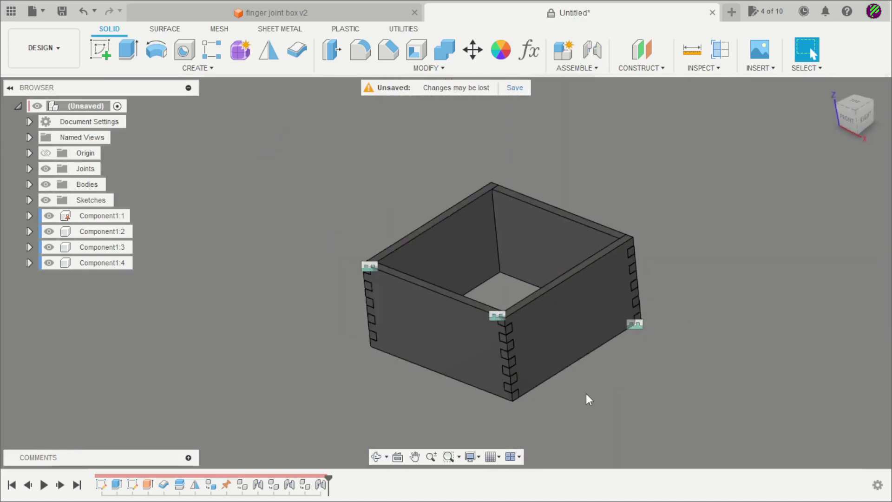
pyautogui.moveTo(619, 410)
pyautogui.keyDown('shift'); pyautogui.mouseDown(button='middle')
pyautogui.moveTo(610, 411)
pyautogui.moveTo(675, 339)
pyautogui.mouseUp(button='middle'); pyautogui.keyUp('shift')
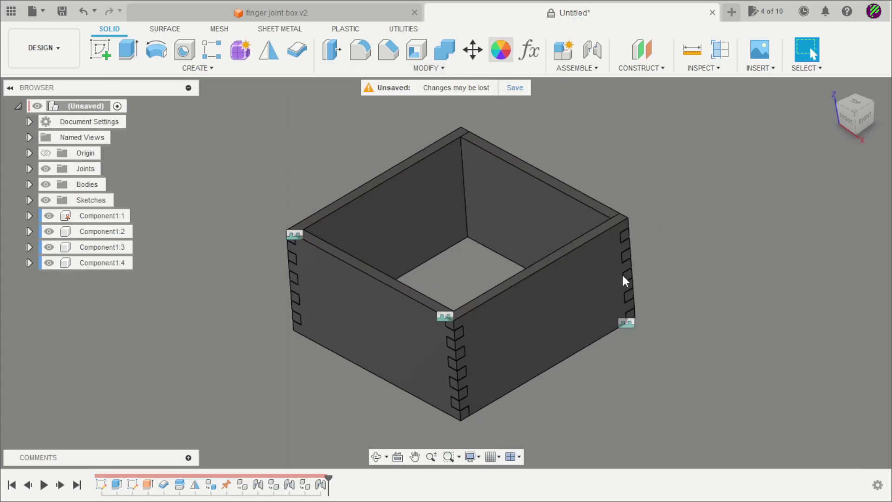
# Apply the Pine wood appearance from the library to the four-panel box.
pyautogui.press('a')
pyautogui.scroll(-3, 669, 334)
pyautogui.scroll(-2, 660, 367)
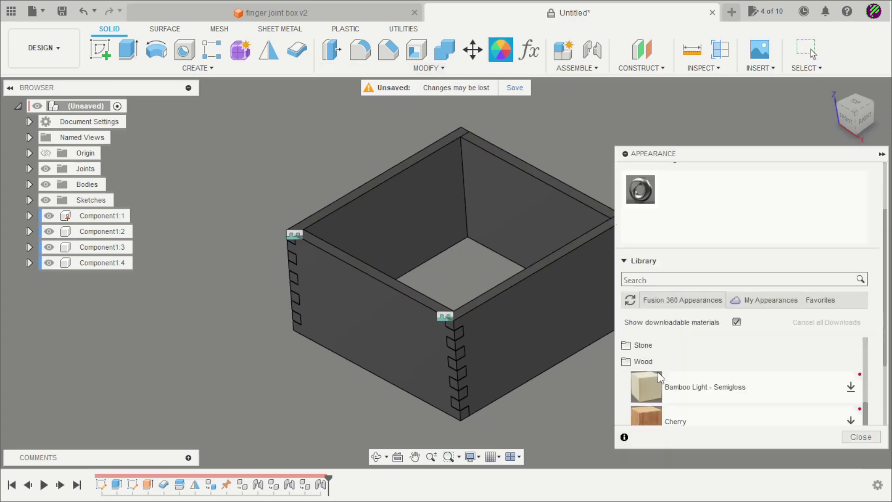
pyautogui.scroll(-2, 653, 387)
pyautogui.scroll(-2, 651, 391)
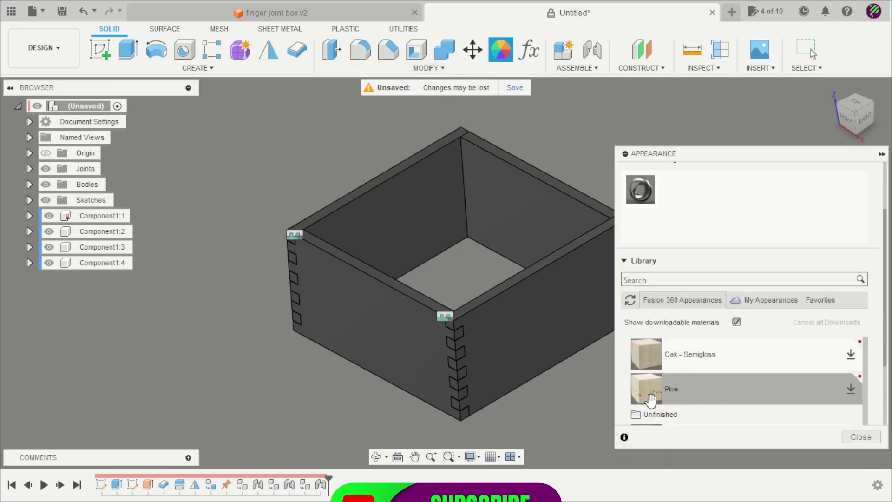
pyautogui.moveTo(648, 389); pyautogui.dragTo(529, 341)
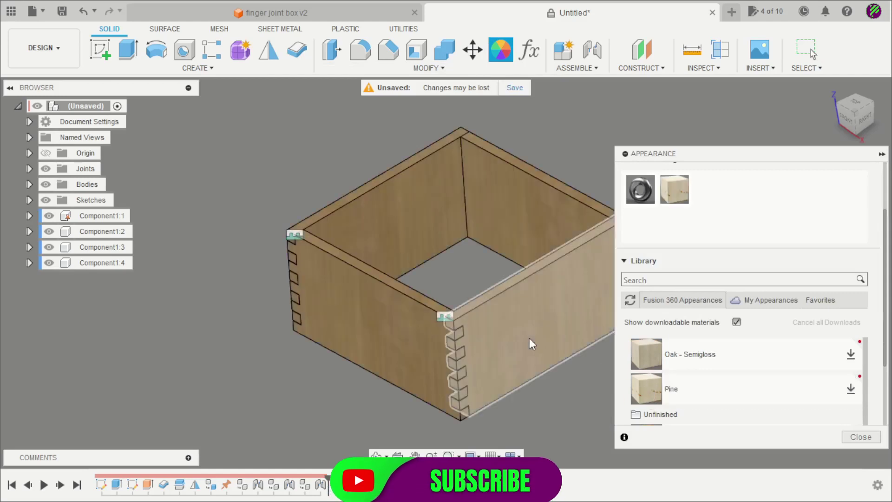
pyautogui.click(858, 438)
pyautogui.moveTo(695, 400)
pyautogui.keyDown('shift'); pyautogui.mouseDown(button='middle')
pyautogui.moveTo(661, 362)
pyautogui.moveTo(671, 295)
pyautogui.mouseUp(button='middle'); pyautogui.keyUp('shift')
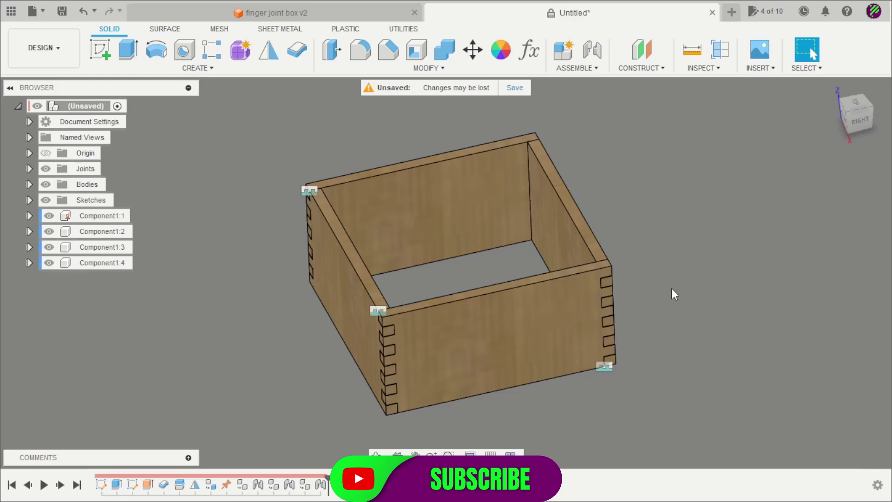